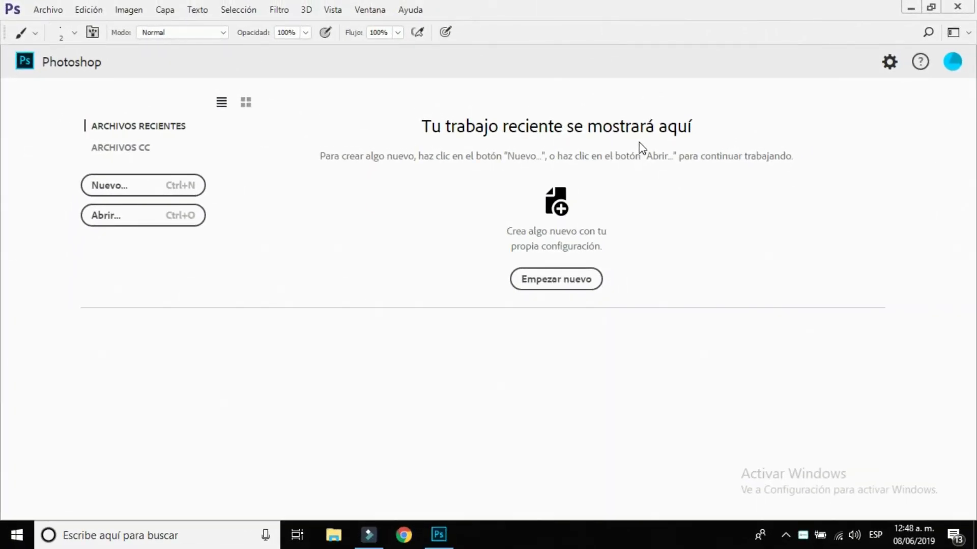
# Step: Open the portrait JPG from the Descargas folder through Archivo > Abrir
pyautogui.click(52, 15)
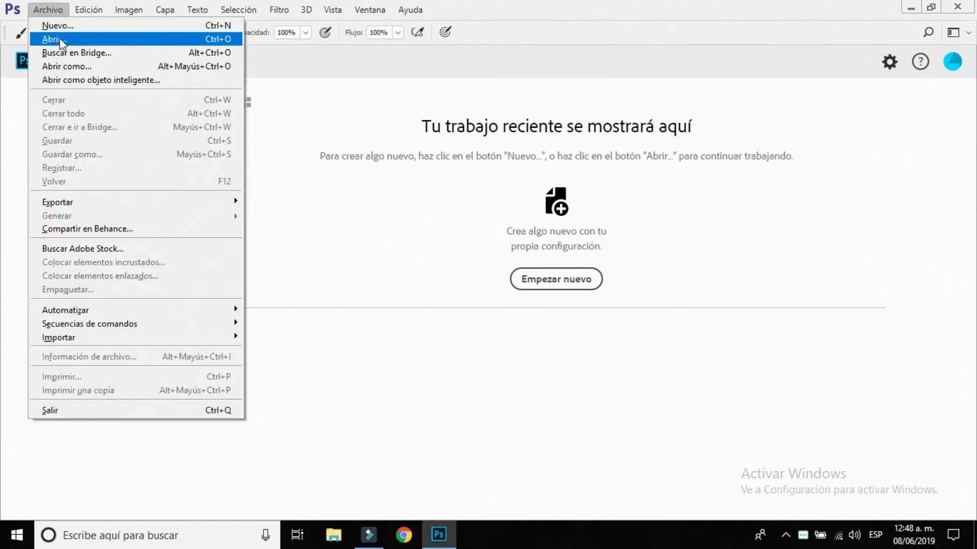
pyautogui.click(74, 43)
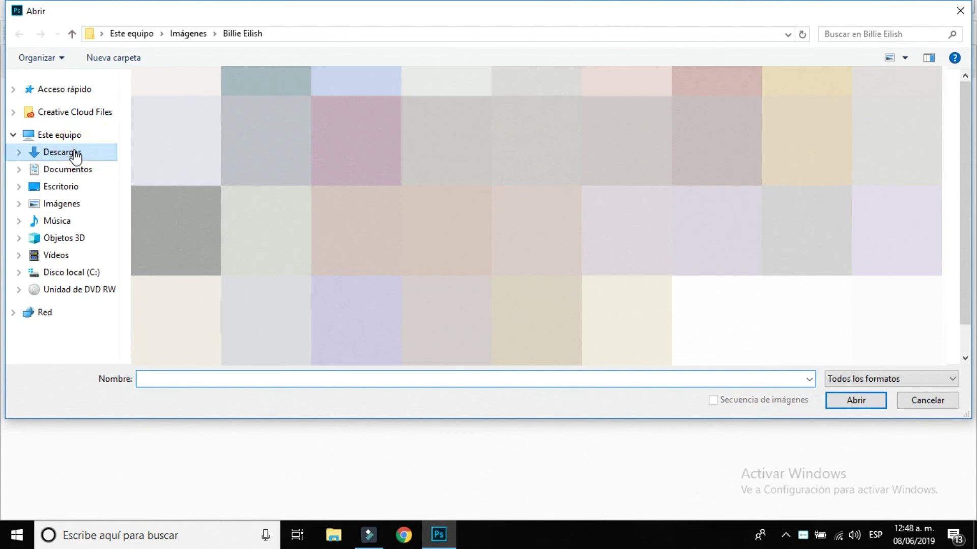
pyautogui.click(62, 152)
pyautogui.scroll(-3, 536, 215)
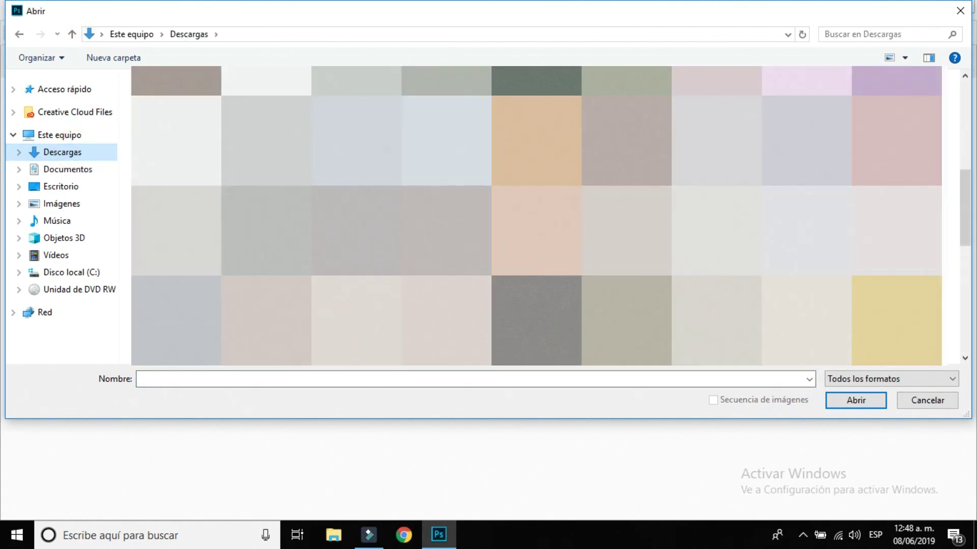
pyautogui.scroll(-3, 536, 216)
pyautogui.scroll(3, 536, 215)
pyautogui.scroll(3, 536, 215)
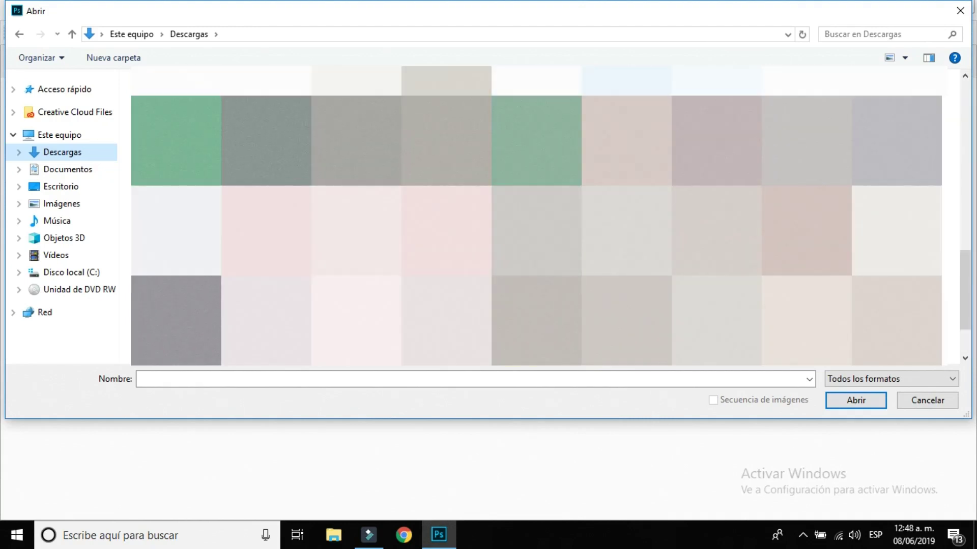
pyautogui.moveTo(965, 209)
pyautogui.mouseDown()
pyautogui.moveTo(966, 246)
pyautogui.moveTo(966, 123)
pyautogui.mouseUp()
pyautogui.click(896, 229)
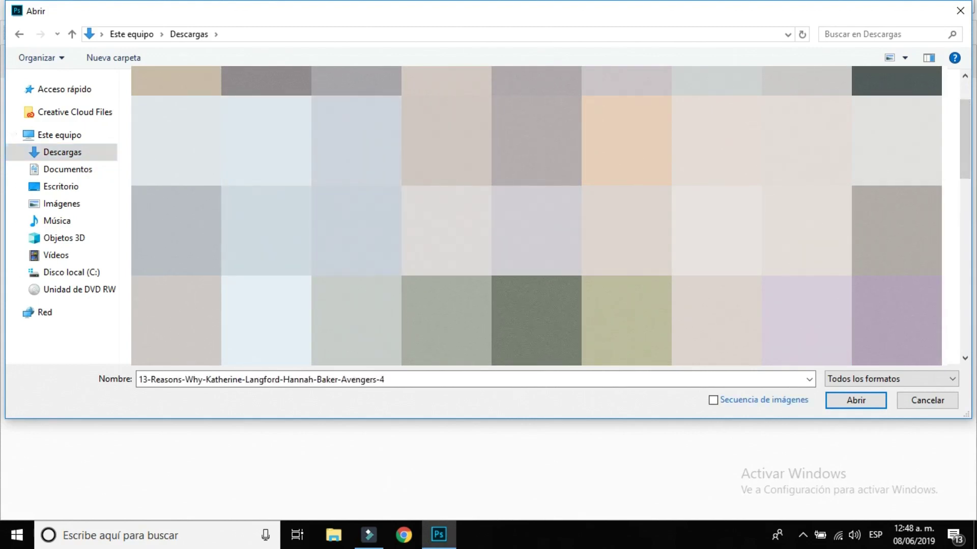
pyautogui.click(850, 398)
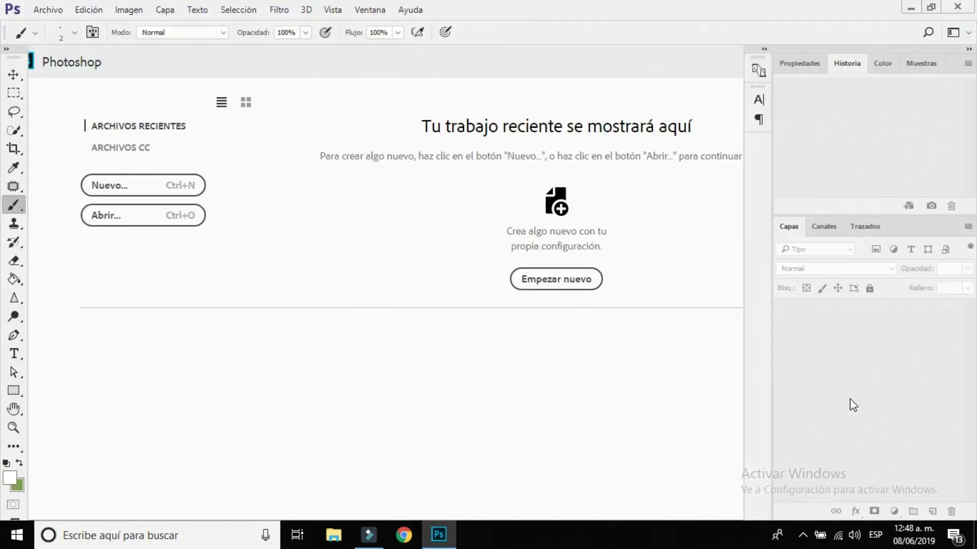
# Step: Open the portrait without colour management, unlock Fondo as Capa 0 and duplicate it as Capa 0 copia
pyautogui.press('i')
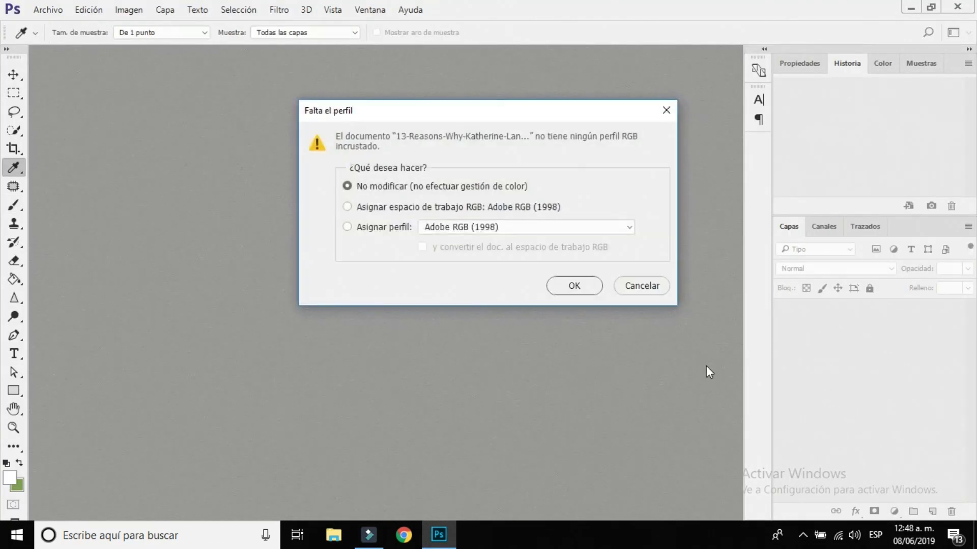
pyautogui.click(567, 282)
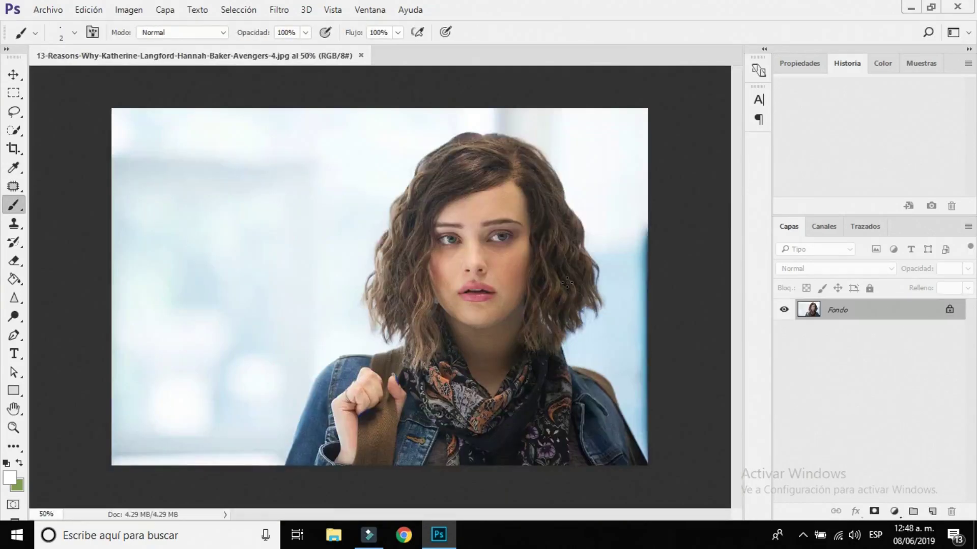
pyautogui.click(950, 310)
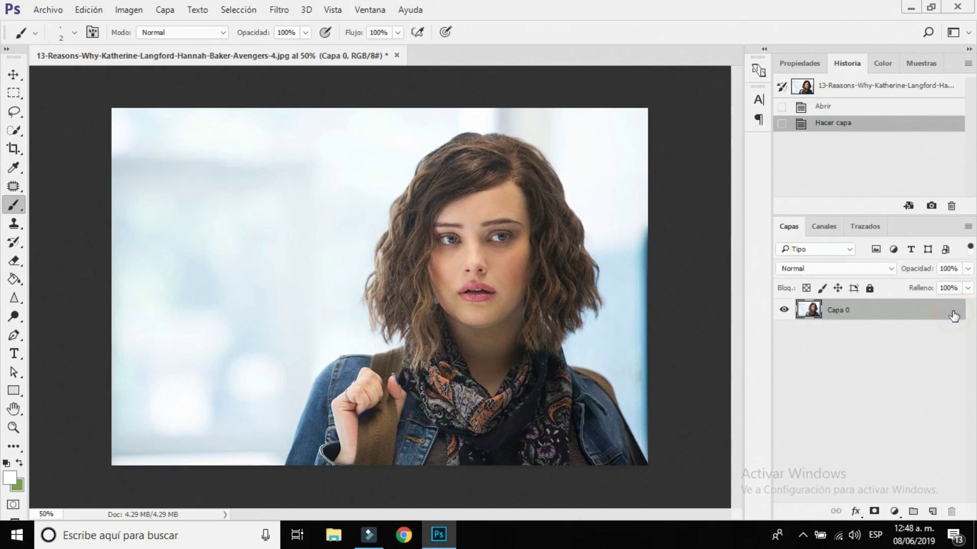
pyautogui.rightClick(895, 311)
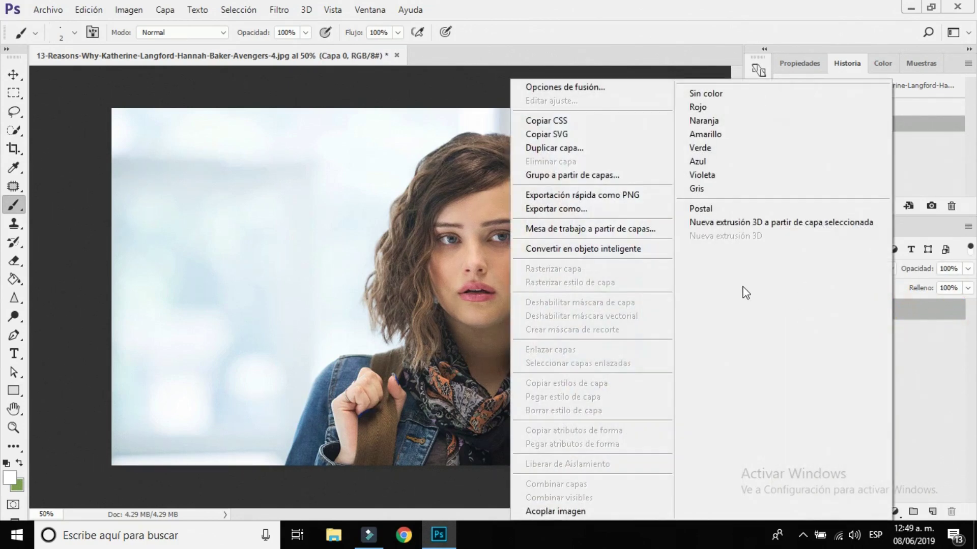
pyautogui.click(570, 150)
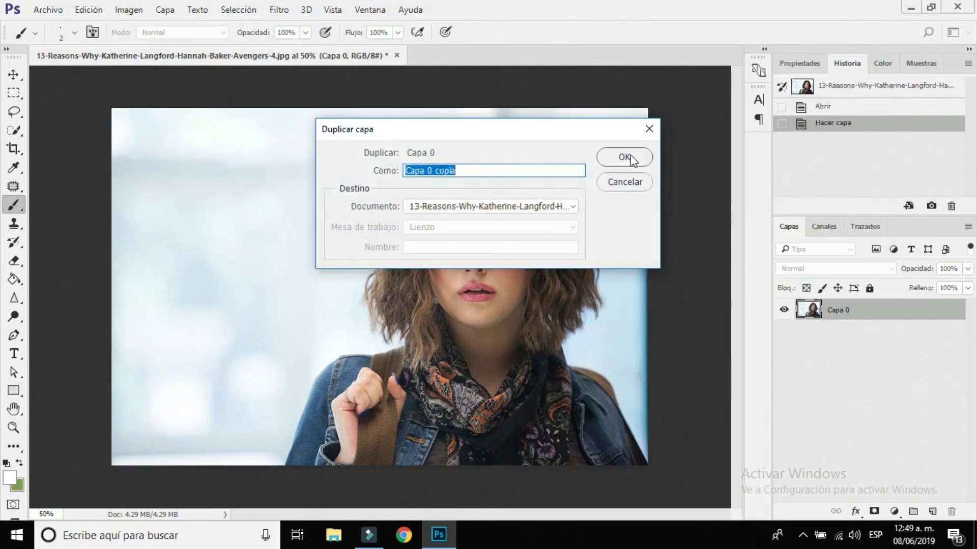
pyautogui.click(630, 156)
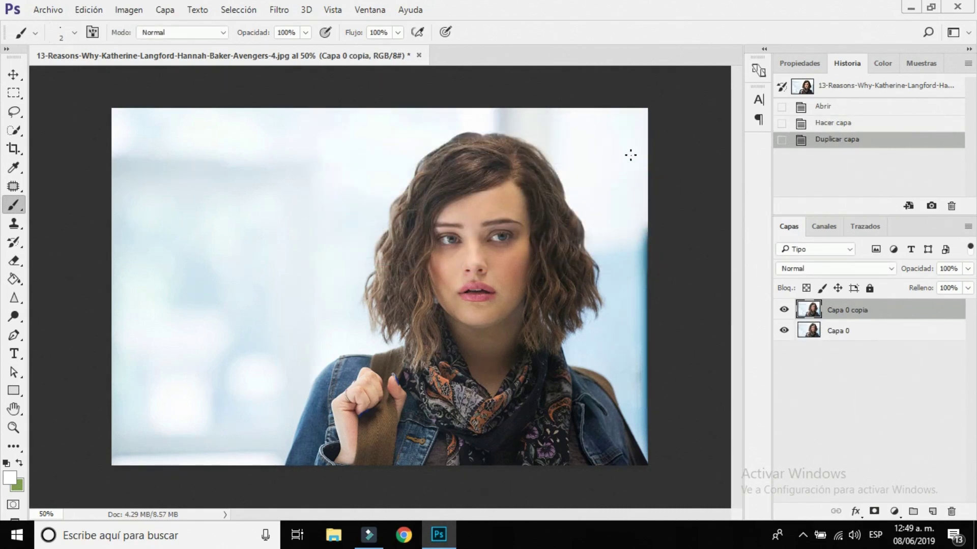
# Step: Convert the copy layer to a smart object and rename the bottom layer 'Original.'
pyautogui.rightClick(849, 310)
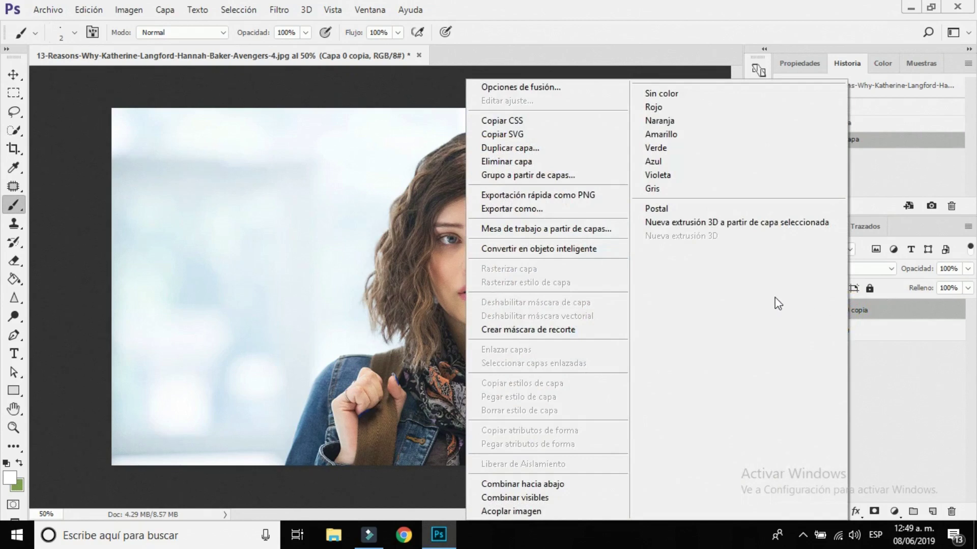
pyautogui.click(576, 257)
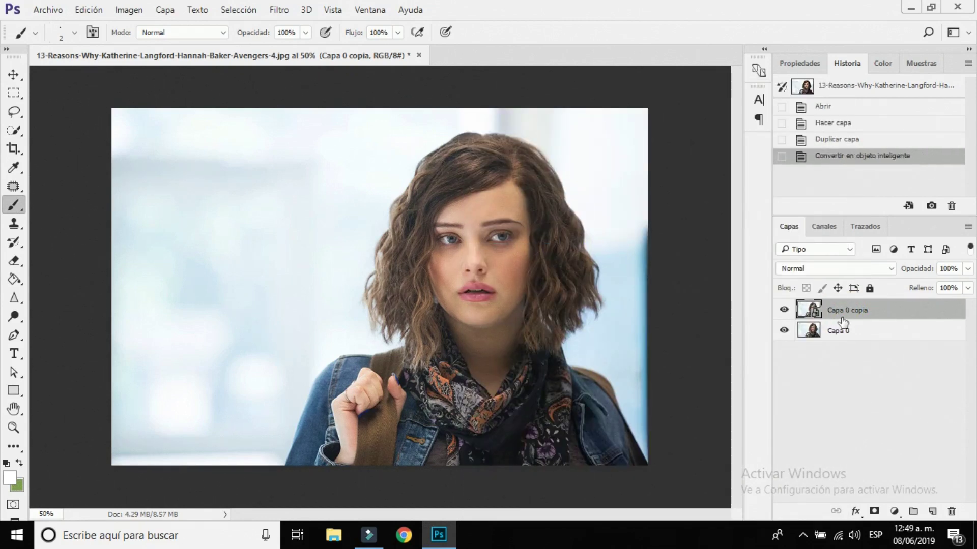
pyautogui.doubleClick(846, 333)
pyautogui.write('Original.')
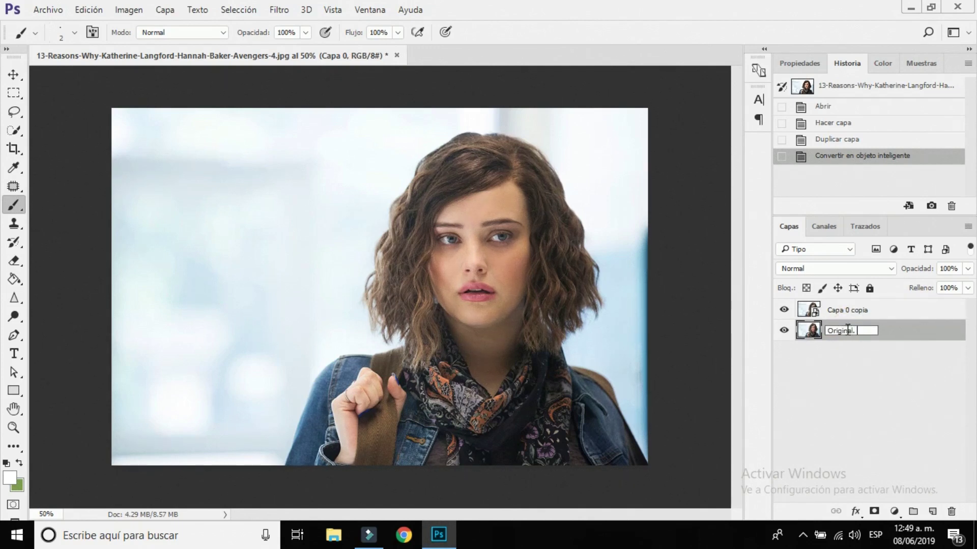
pyautogui.click(842, 312)
# Step: Rename the smart-object layer 'Retoque.'
pyautogui.doubleClick(842, 311)
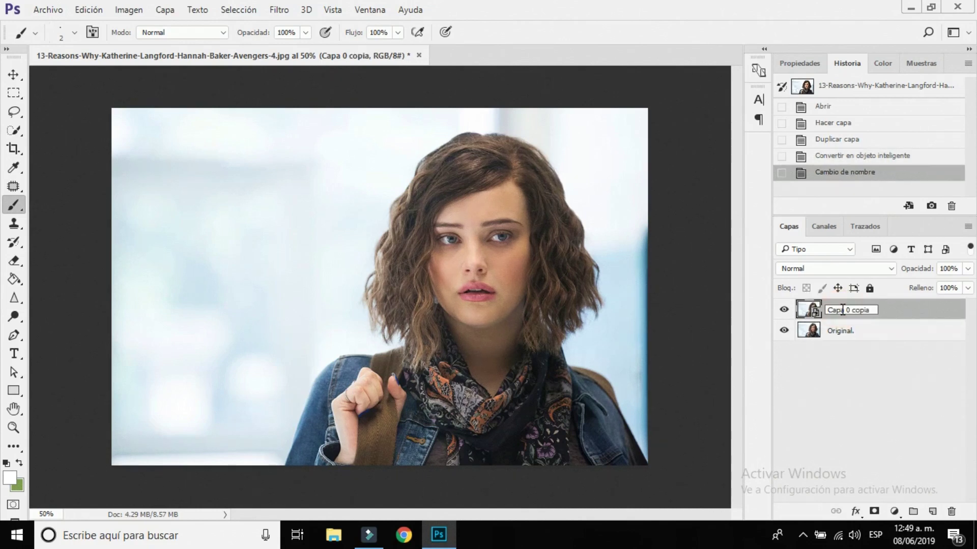
pyautogui.press('BackSpace')
pyautogui.write('Retoque.')
pyautogui.press('Return')
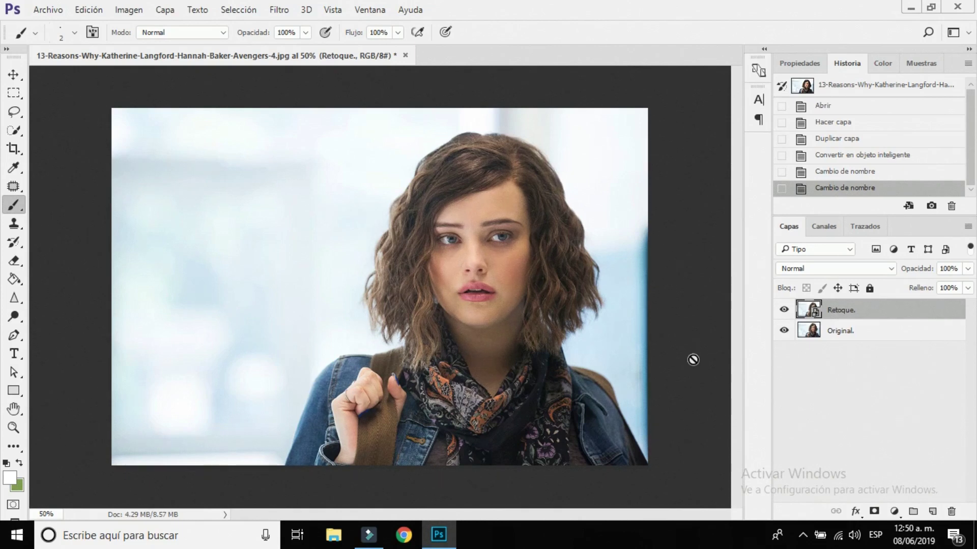
# Step: Apply the Camera Raw filter to Retoque. with white balance A medida and Temperatura +19
pyautogui.click(285, 12)
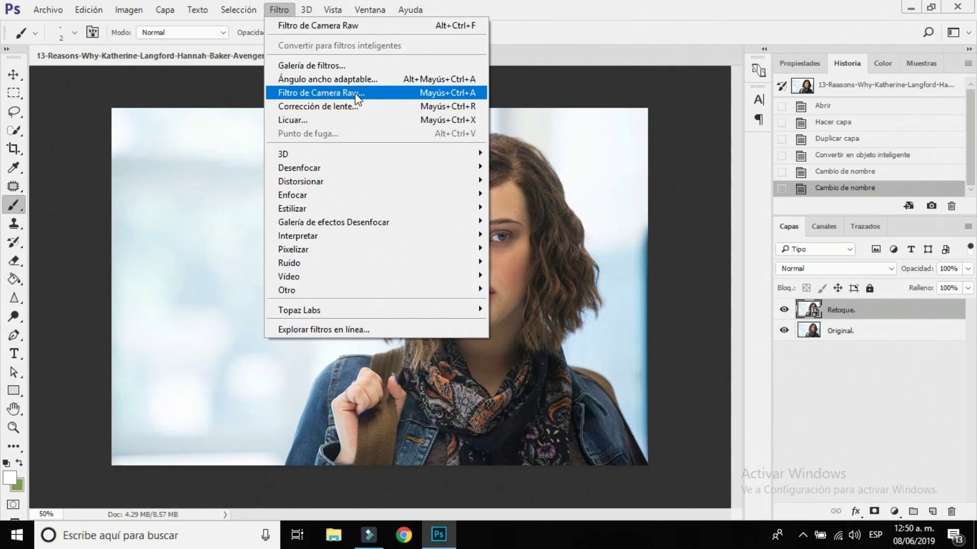
pyautogui.click(375, 95)
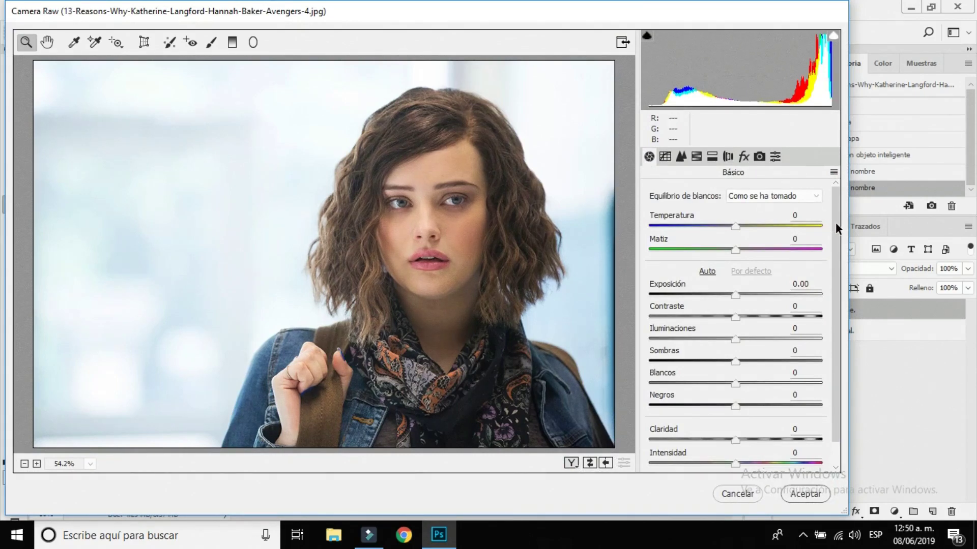
pyautogui.click(801, 214)
pyautogui.click(755, 195)
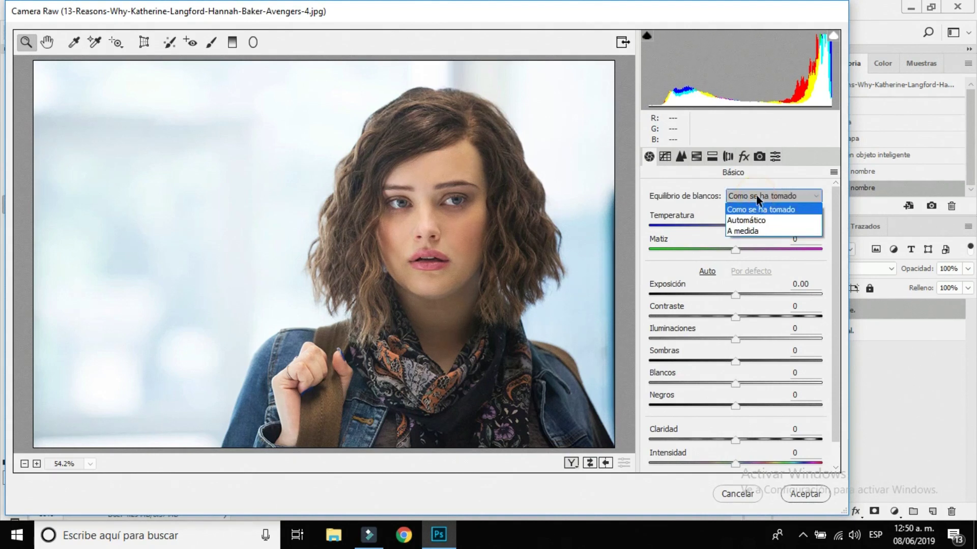
pyautogui.click(756, 230)
pyautogui.click(808, 213)
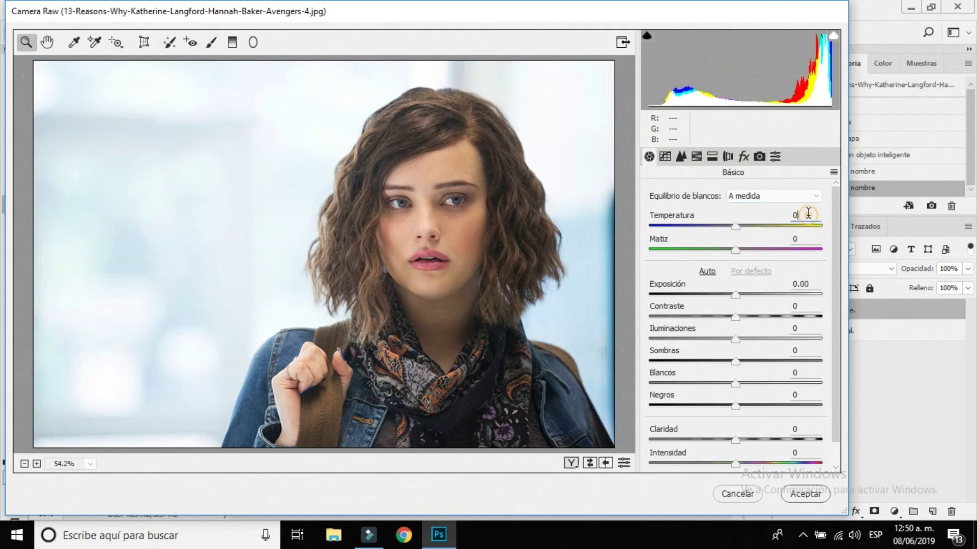
pyautogui.press('BackSpace')
pyautogui.write('19')
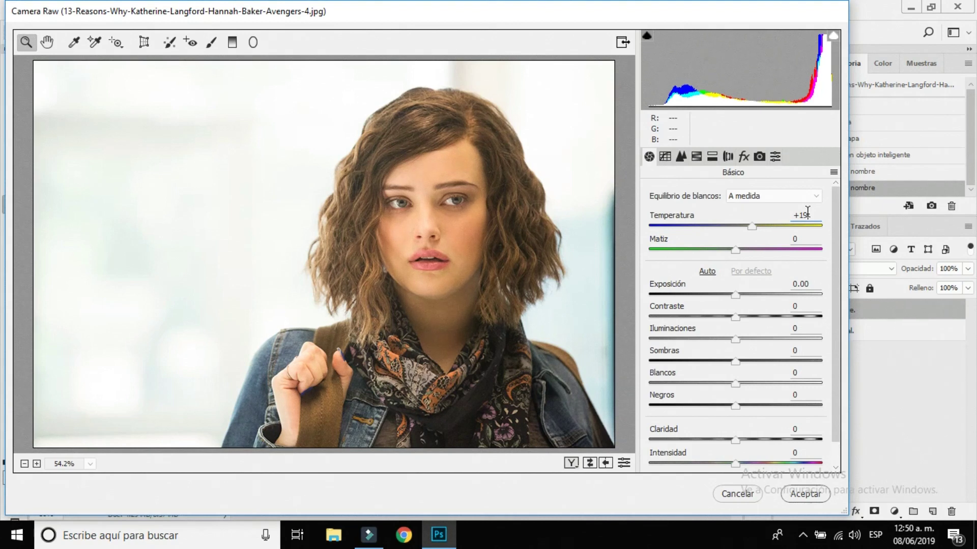
# Step: Set Matiz to -12 and Exposición to +0.35
pyautogui.click(805, 235)
pyautogui.write('-12')
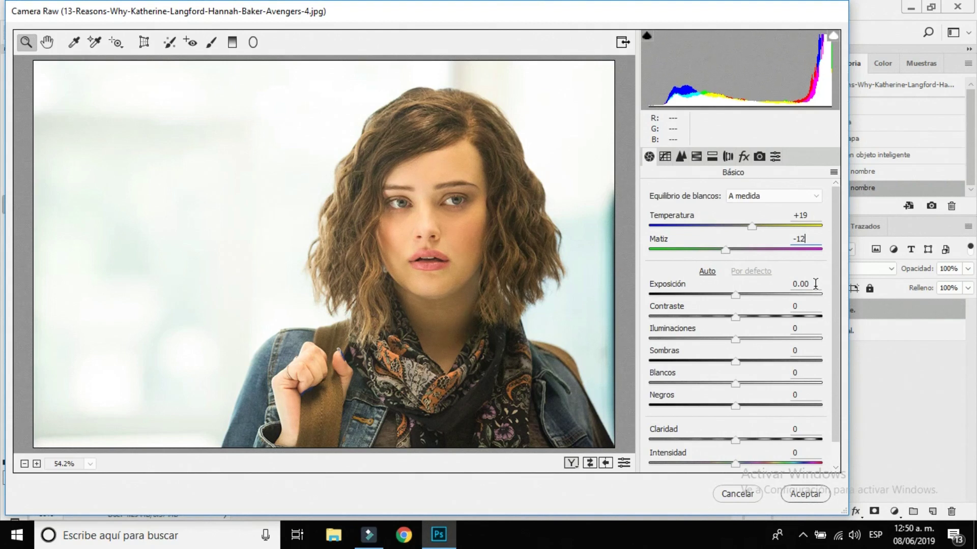
pyautogui.click(812, 283)
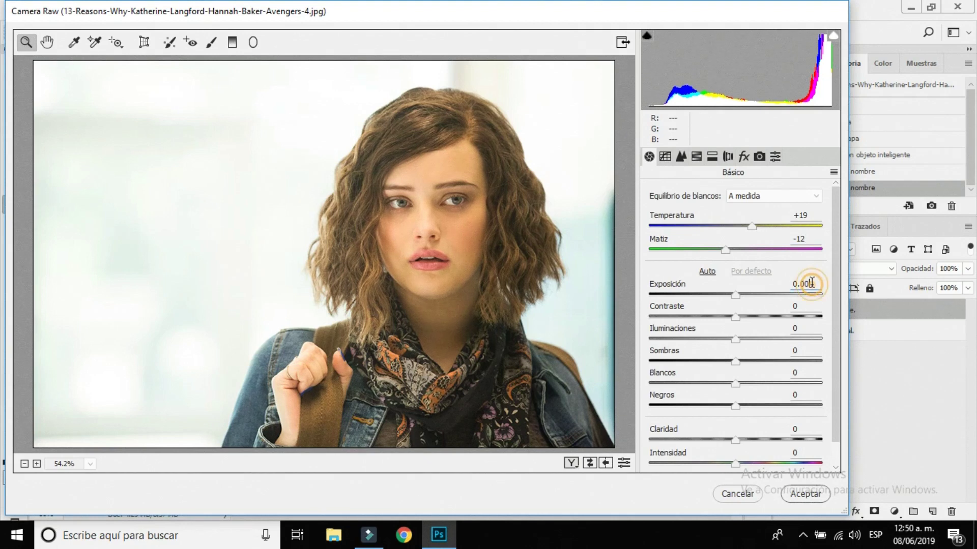
pyautogui.press('BackSpace')
pyautogui.press('BackSpace')
pyautogui.write('35')
pyautogui.press('Return')
# Step: Set Contraste +21, Iluminaciones -86 and Sombras +63
pyautogui.click(813, 301)
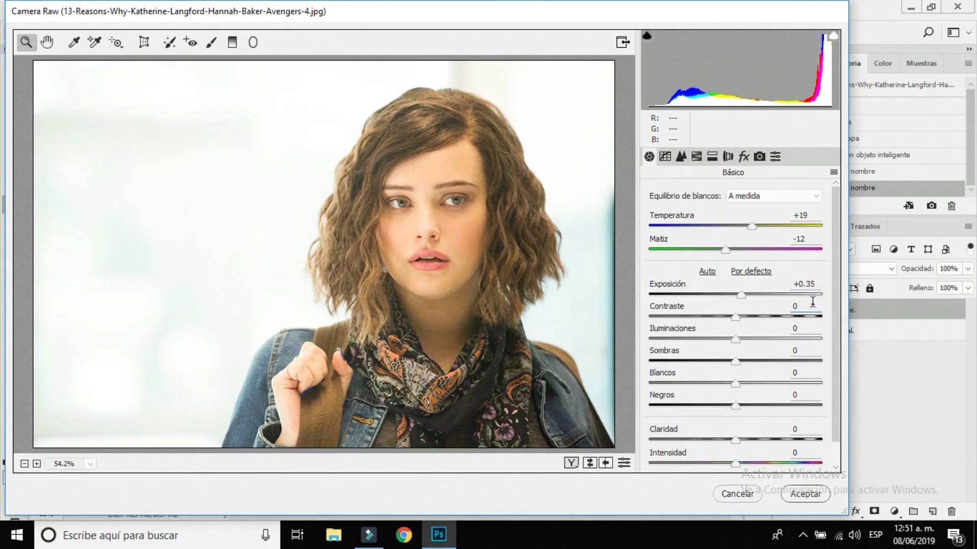
pyautogui.write('21')
pyautogui.press('Return')
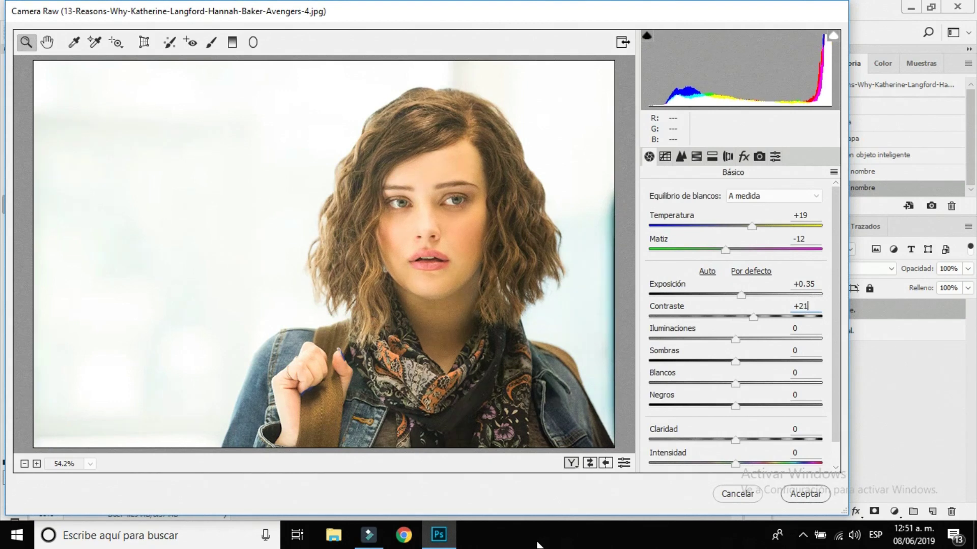
pyautogui.click(804, 328)
pyautogui.press('BackSpace')
pyautogui.write('-')
pyautogui.write('86')
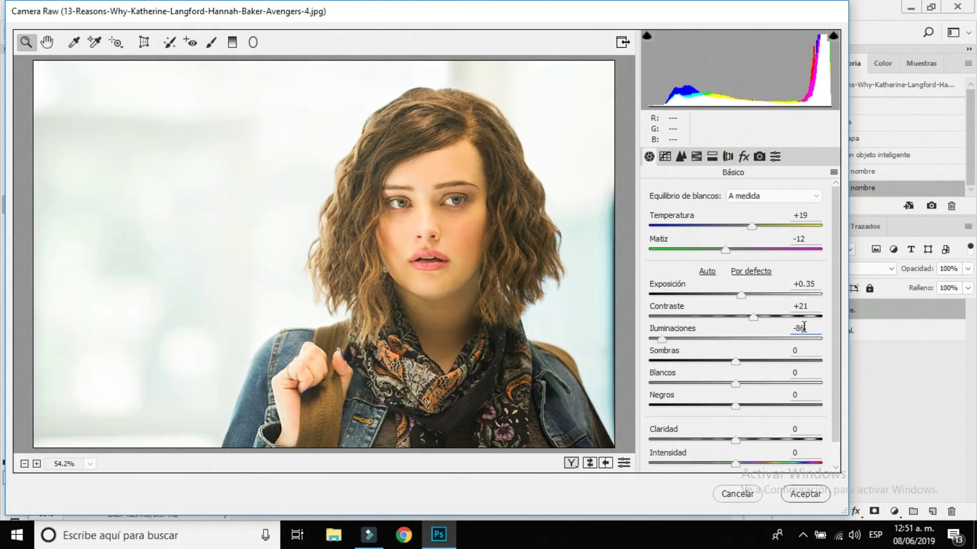
pyautogui.click(810, 349)
pyautogui.press('BackSpace')
pyautogui.write('+')
pyautogui.write('63')
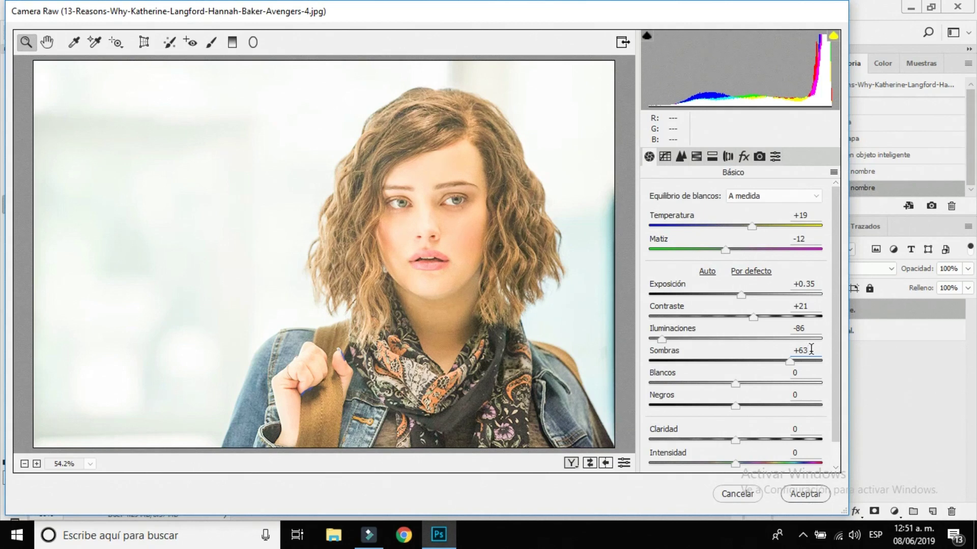
# Step: Keep Contraste at +21 and set Sombras to +65
pyautogui.moveTo(756, 315)
pyautogui.mouseDown()
pyautogui.moveTo(774, 316)
pyautogui.moveTo(656, 310)
pyautogui.moveTo(734, 312)
pyautogui.mouseUp()
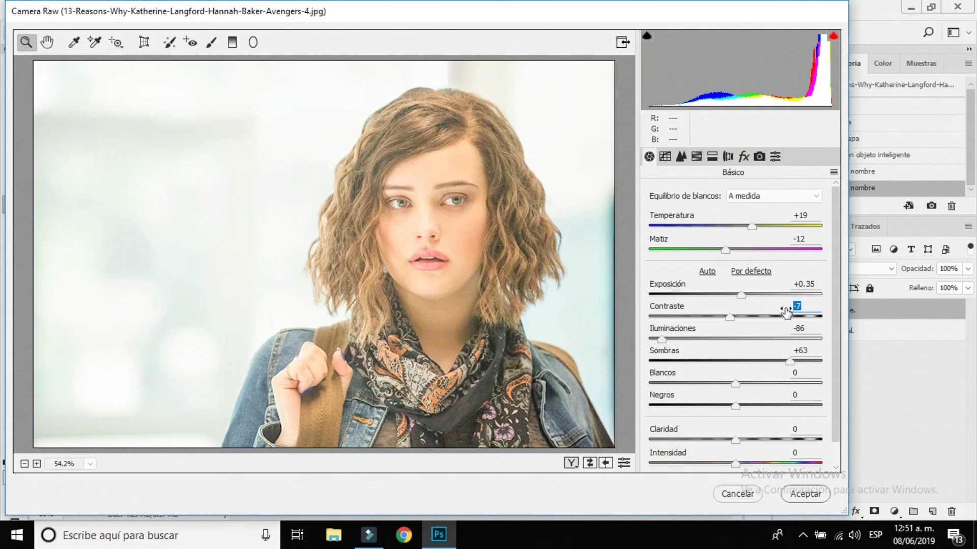
pyautogui.write('+21')
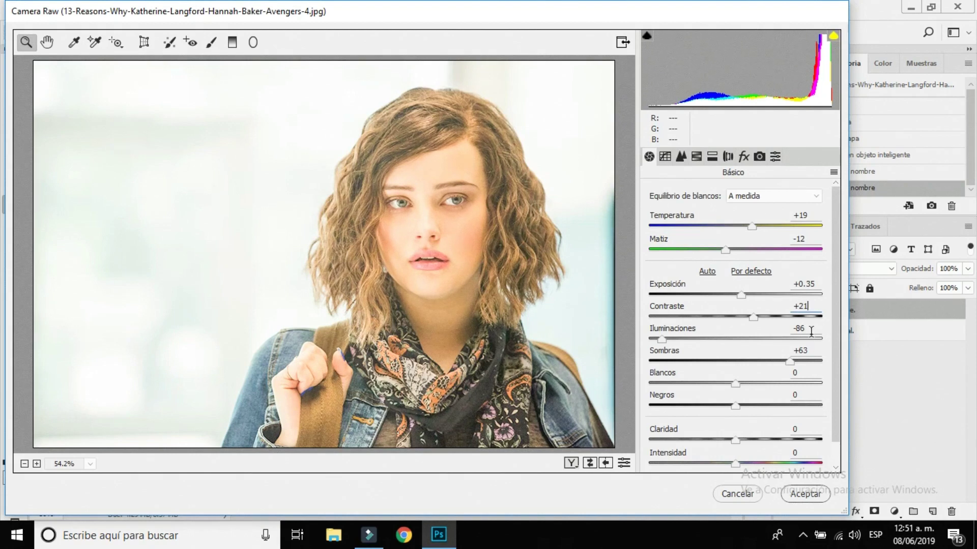
pyautogui.click(810, 351)
pyautogui.press('BackSpace')
pyautogui.click(794, 373)
pyautogui.moveTo(713, 359); pyautogui.dragTo(762, 365)
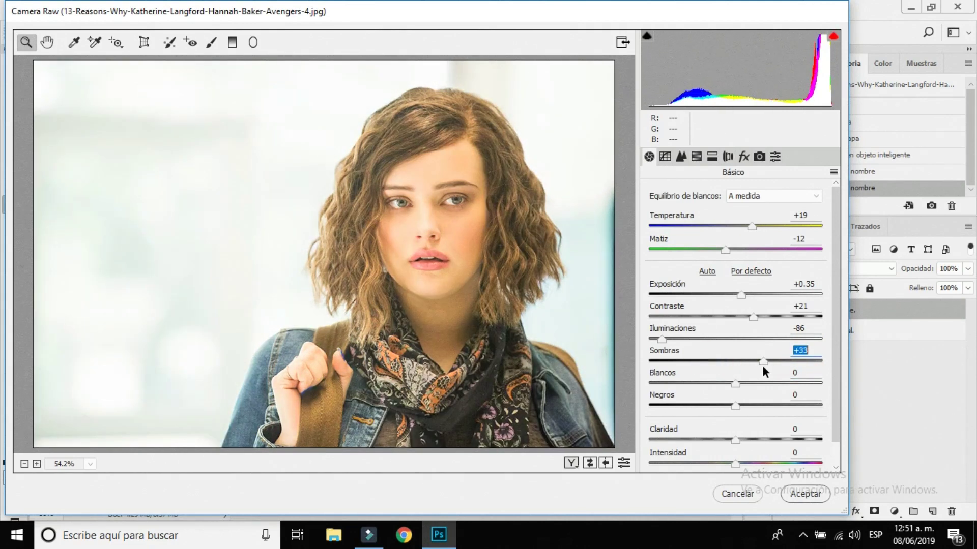
pyautogui.press('BackSpace')
pyautogui.write('+65')
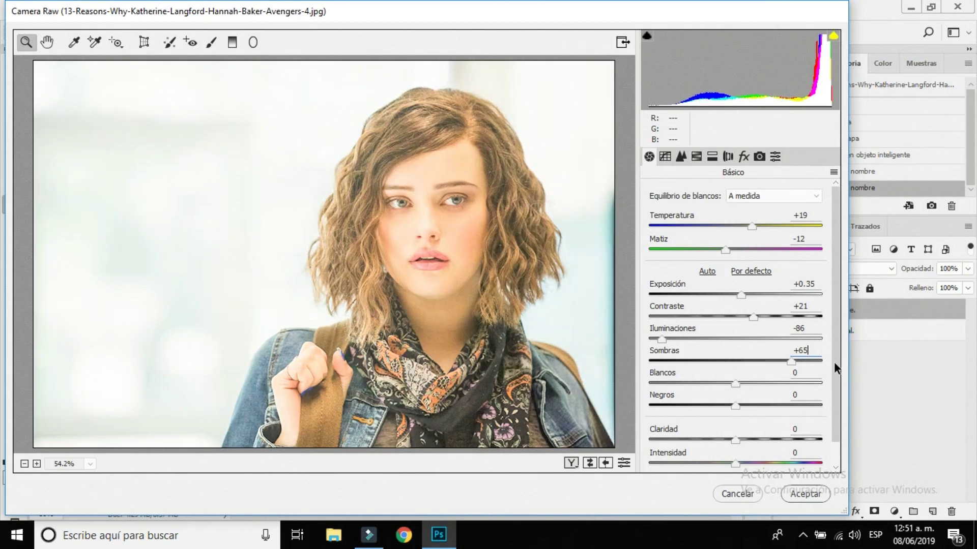
# Step: Set Blancos to -100 and Negros to +53 for faded blacks
pyautogui.click(803, 374)
pyautogui.moveTo(737, 387); pyautogui.dragTo(771, 374)
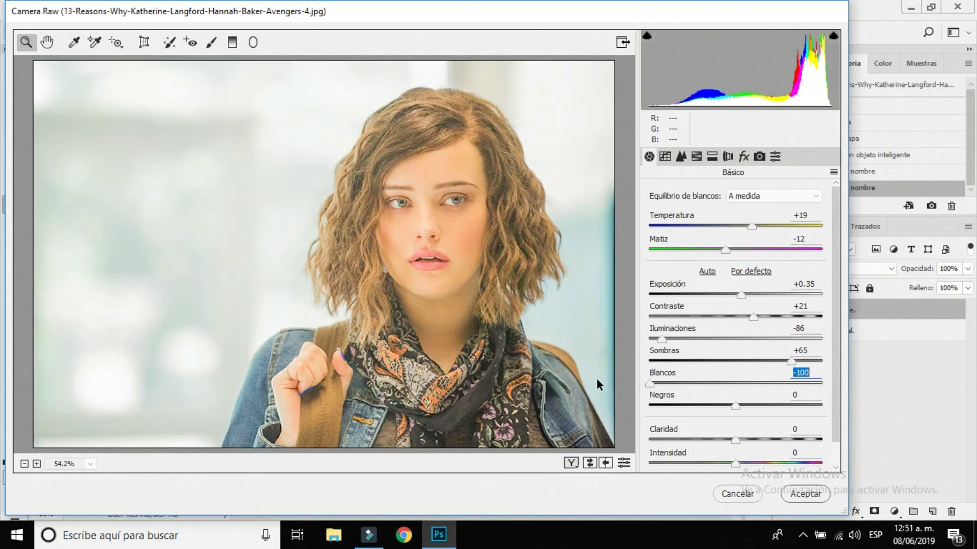
pyautogui.write('-100')
pyautogui.click(811, 395)
pyautogui.press('BackSpace')
pyautogui.write('53')
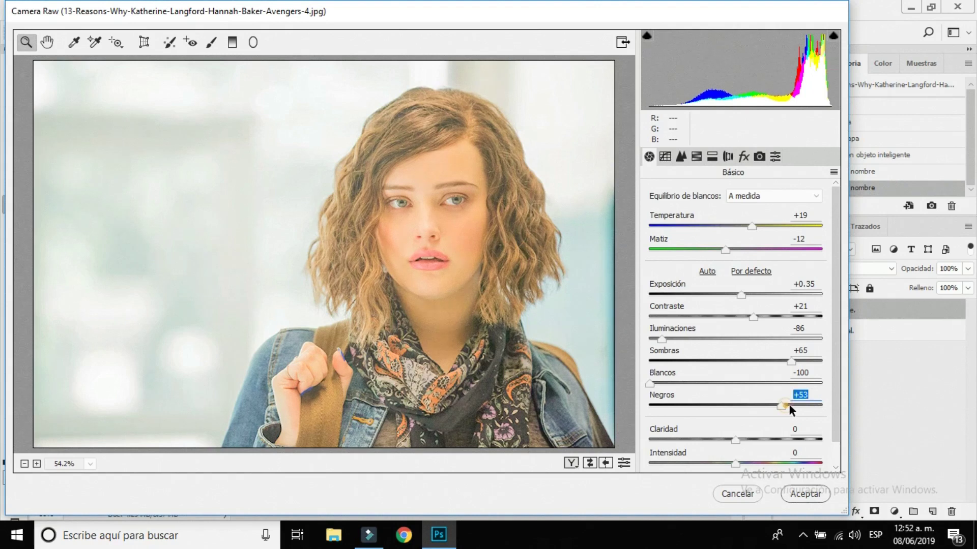
pyautogui.moveTo(783, 406)
pyautogui.mouseDown()
pyautogui.moveTo(692, 406)
pyautogui.moveTo(850, 429)
pyautogui.mouseUp()
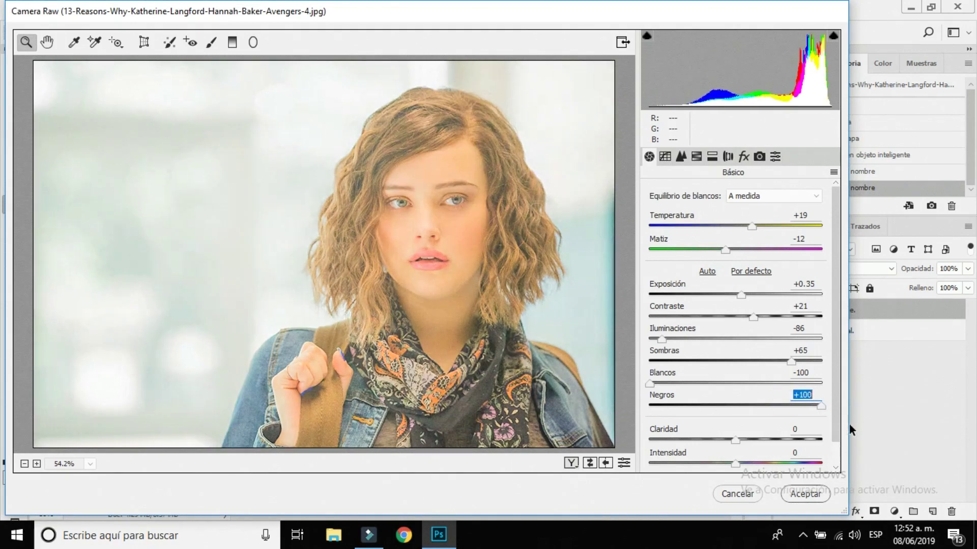
pyautogui.press('BackSpace')
pyautogui.write('5')
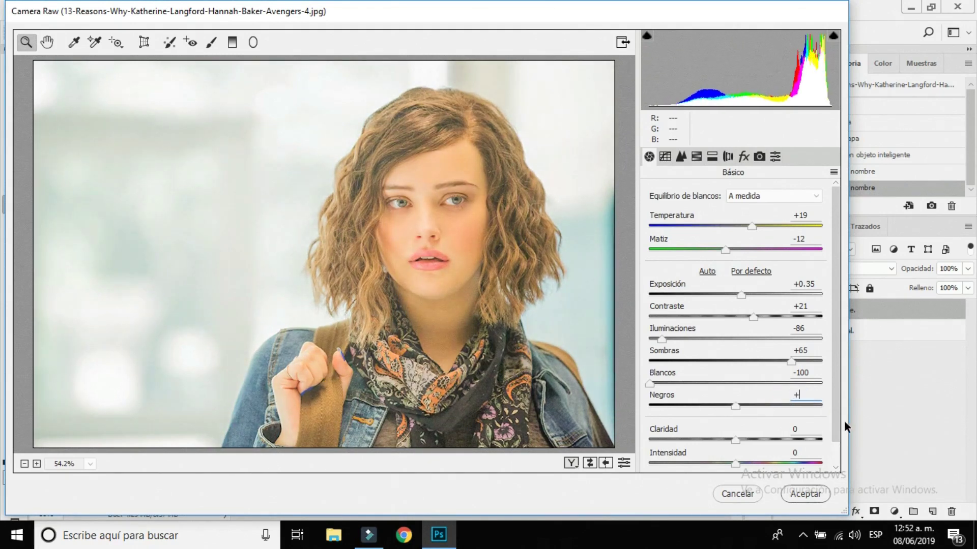
pyautogui.write('3')
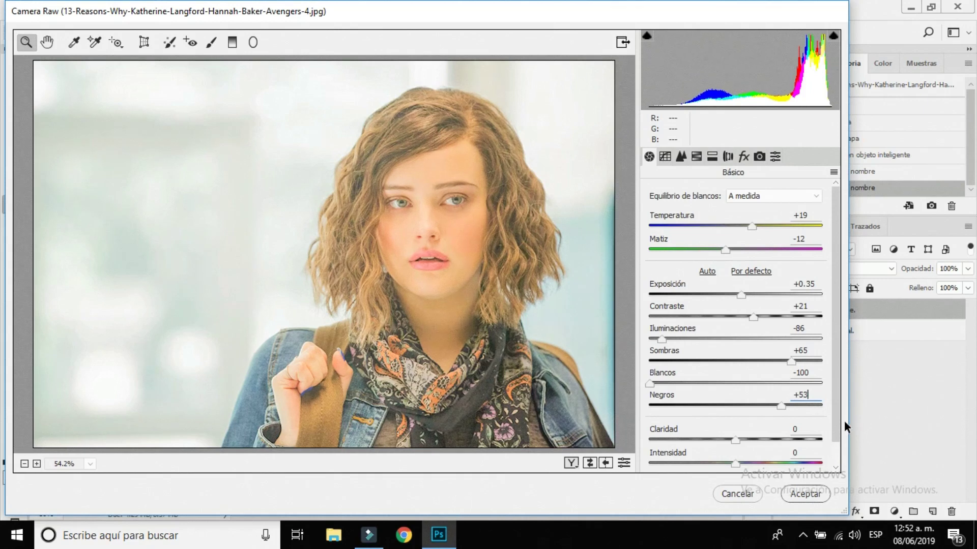
# Step: Set Claridad to +20
pyautogui.scroll(-1, 829, 412)
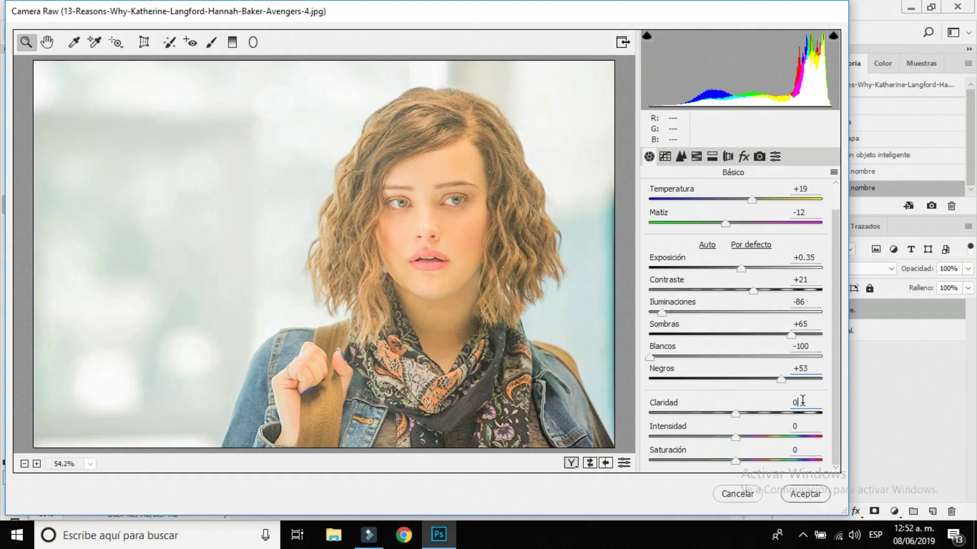
pyautogui.click(803, 402)
pyautogui.write('20')
pyautogui.press('Return')
# Step: Set Intensidad to -36 and Saturación to +16
pyautogui.click(803, 426)
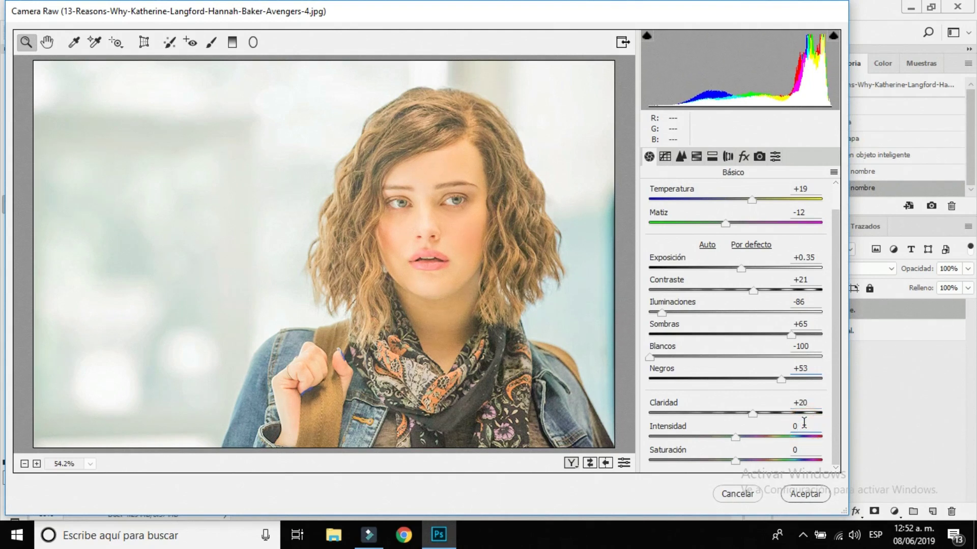
pyautogui.press('BackSpace')
pyautogui.write('+3')
pyautogui.write('35')
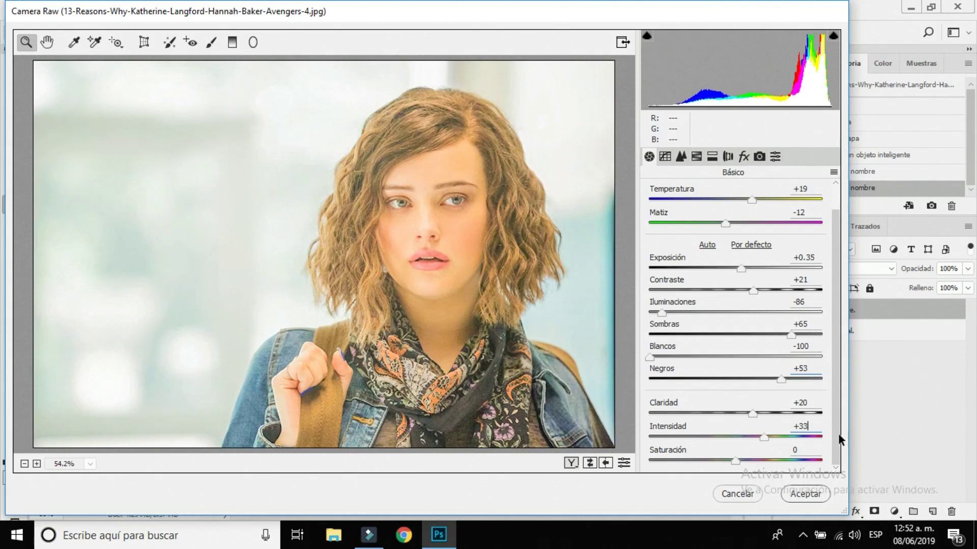
pyautogui.moveTo(763, 436); pyautogui.dragTo(663, 434)
pyautogui.click(714, 434)
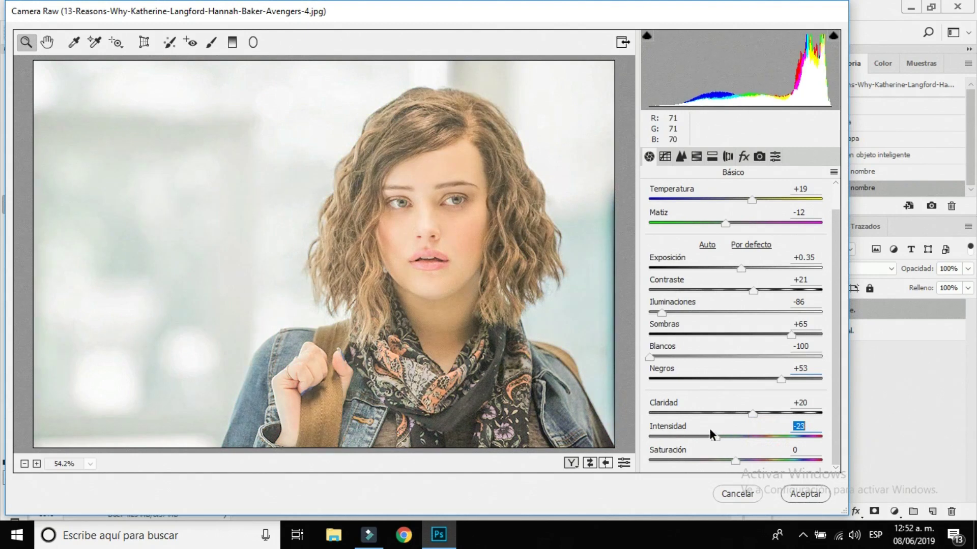
pyautogui.moveTo(721, 430); pyautogui.dragTo(727, 430)
pyautogui.press('BackSpace')
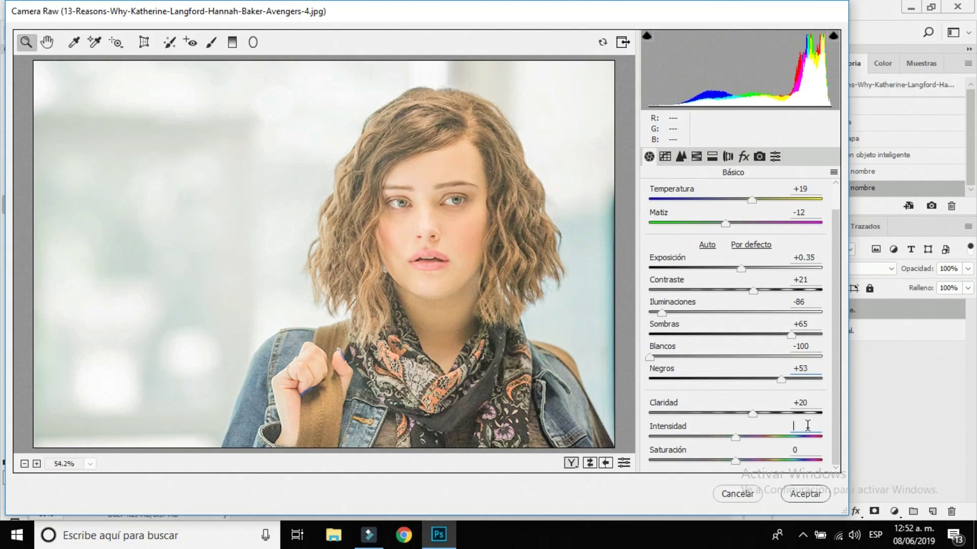
pyautogui.write('-36')
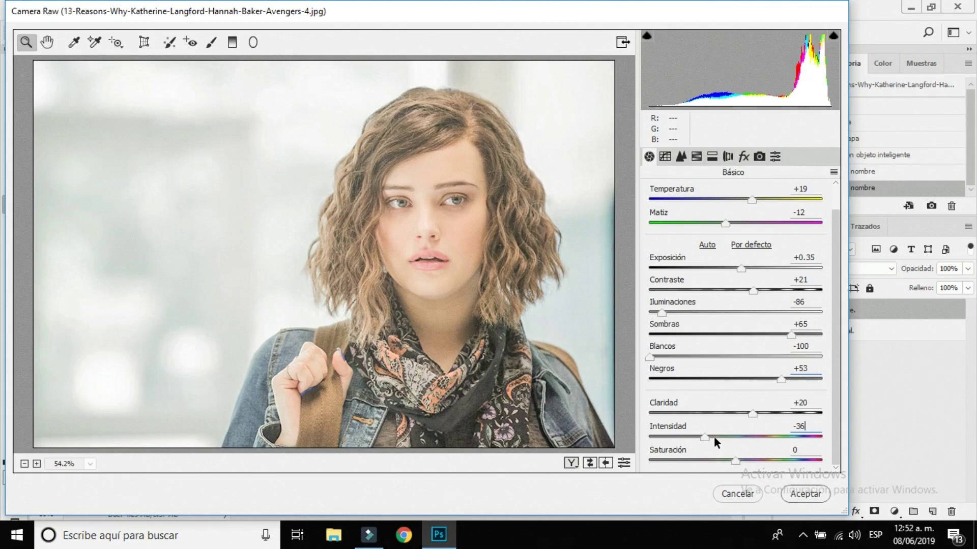
pyautogui.click(808, 446)
pyautogui.write('+16')
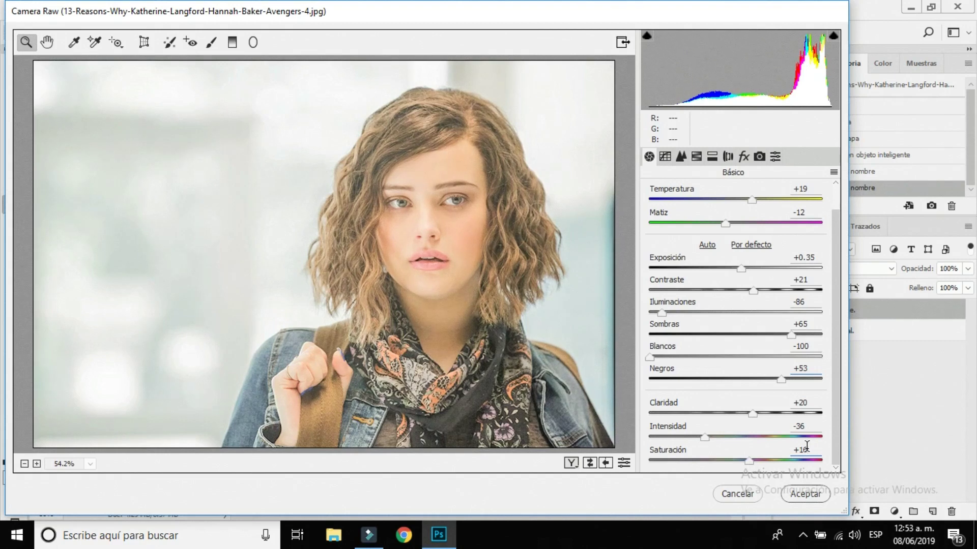
pyautogui.click(664, 156)
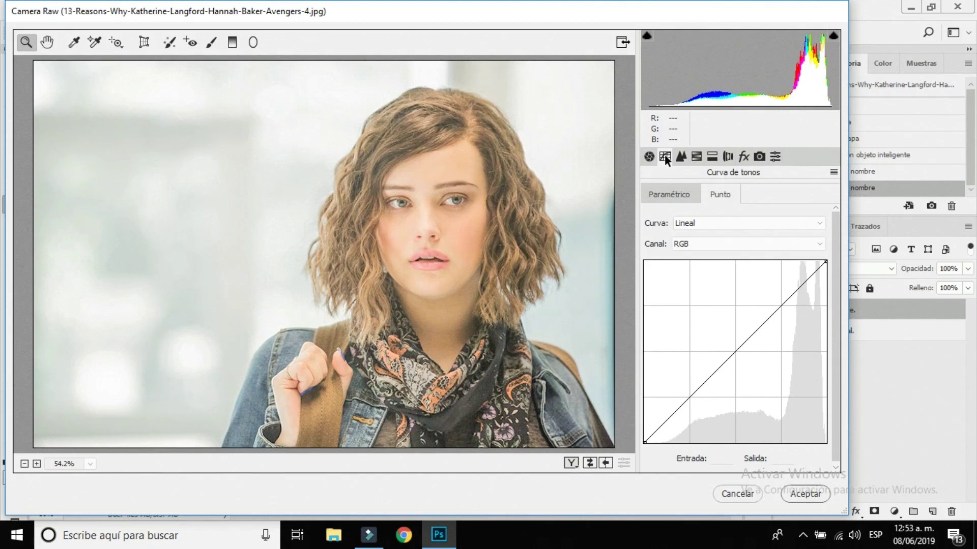
# Step: Shape the RGB tone curve: lift the black point, add points near 66→72 and 188→190
pyautogui.click(696, 392)
pyautogui.moveTo(695, 392); pyautogui.dragTo(697, 382)
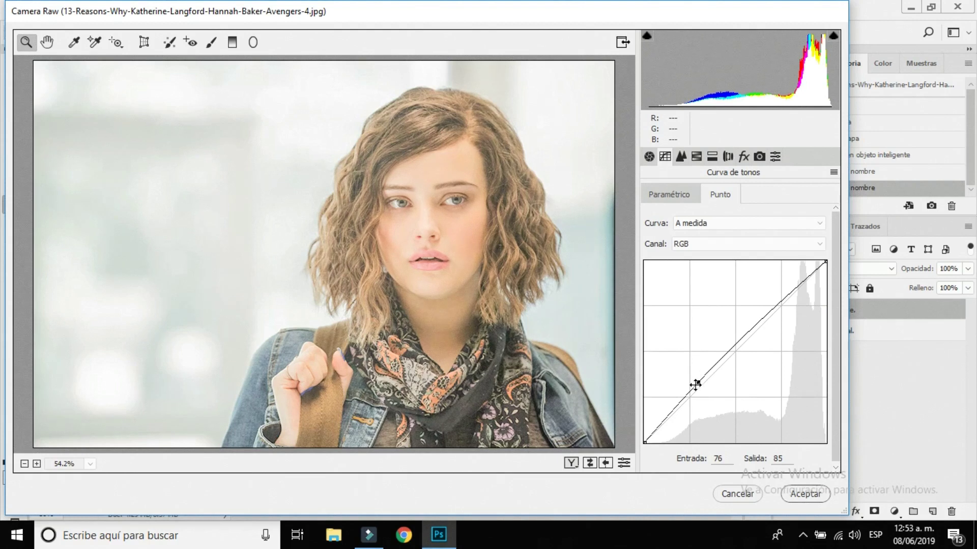
pyautogui.moveTo(697, 382); pyautogui.dragTo(704, 389)
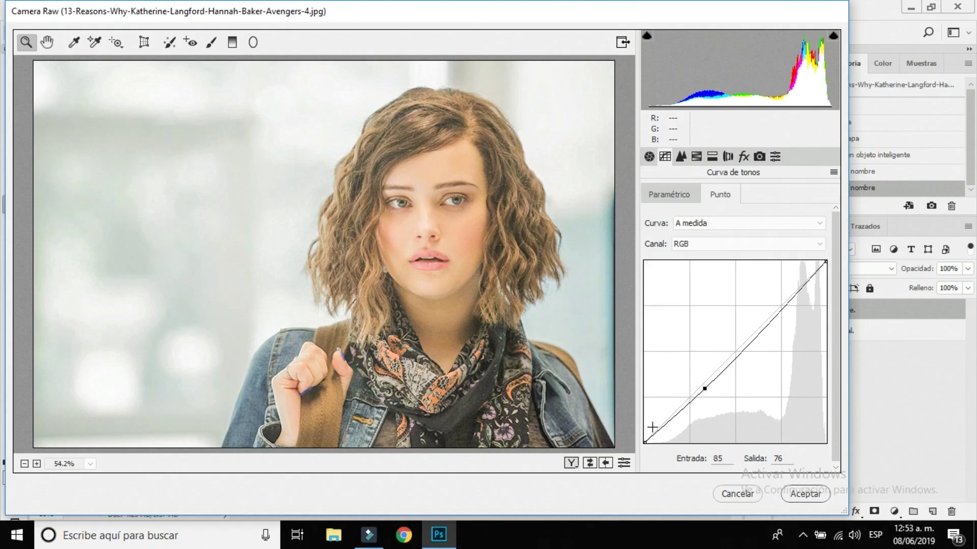
pyautogui.moveTo(643, 441); pyautogui.dragTo(643, 414)
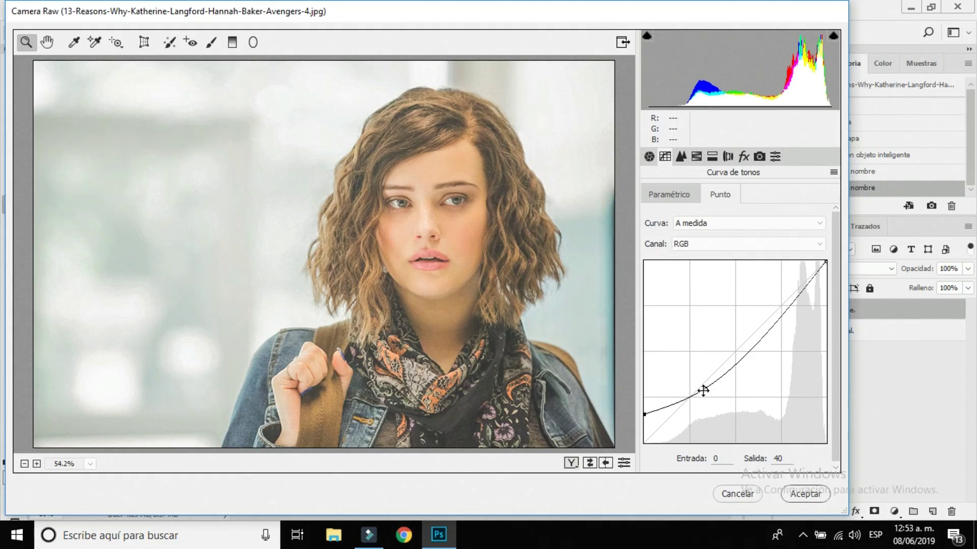
pyautogui.moveTo(703, 390)
pyautogui.mouseDown()
pyautogui.moveTo(695, 379)
pyautogui.moveTo(701, 390)
pyautogui.mouseUp()
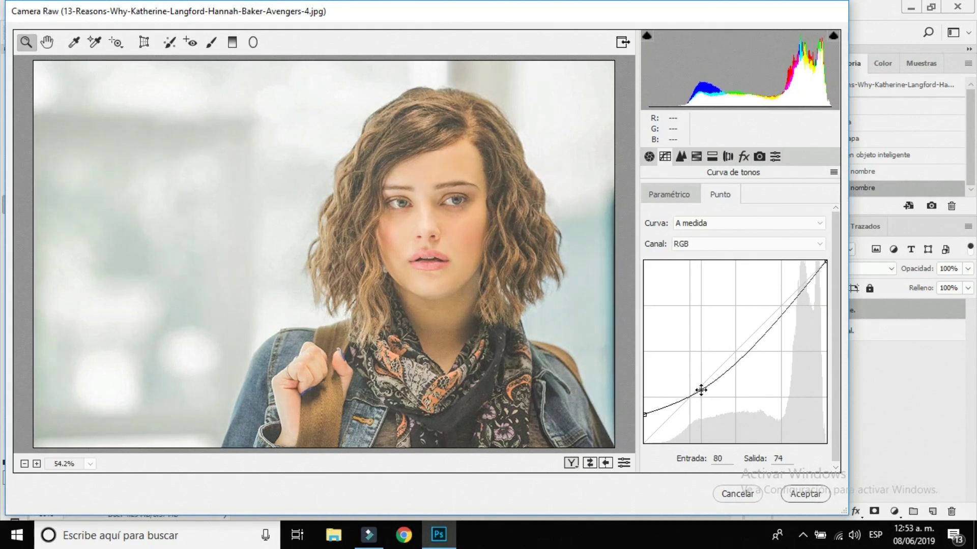
pyautogui.moveTo(701, 390); pyautogui.dragTo(687, 394)
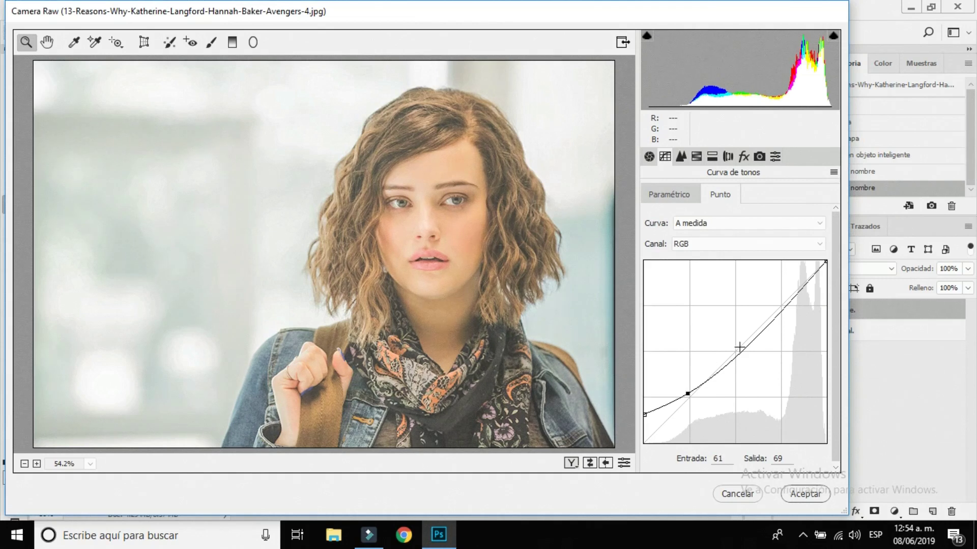
pyautogui.moveTo(772, 321)
pyautogui.mouseDown()
pyautogui.moveTo(770, 304)
pyautogui.moveTo(778, 307)
pyautogui.mouseUp()
pyautogui.moveTo(688, 394); pyautogui.dragTo(691, 391)
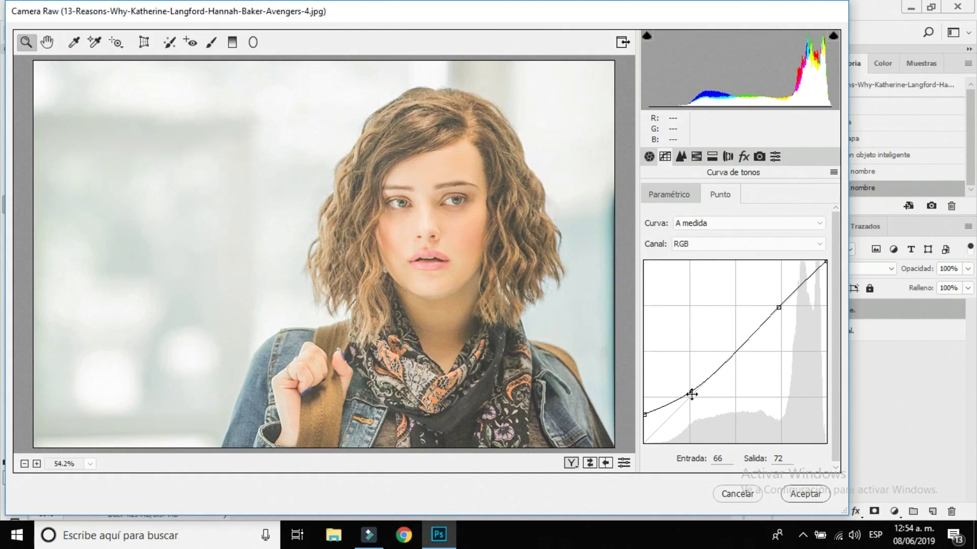
# Step: In Detalle, set sharpening Cantidad 16, Detalle 93 and luminance noise reduction 14
pyautogui.click(681, 157)
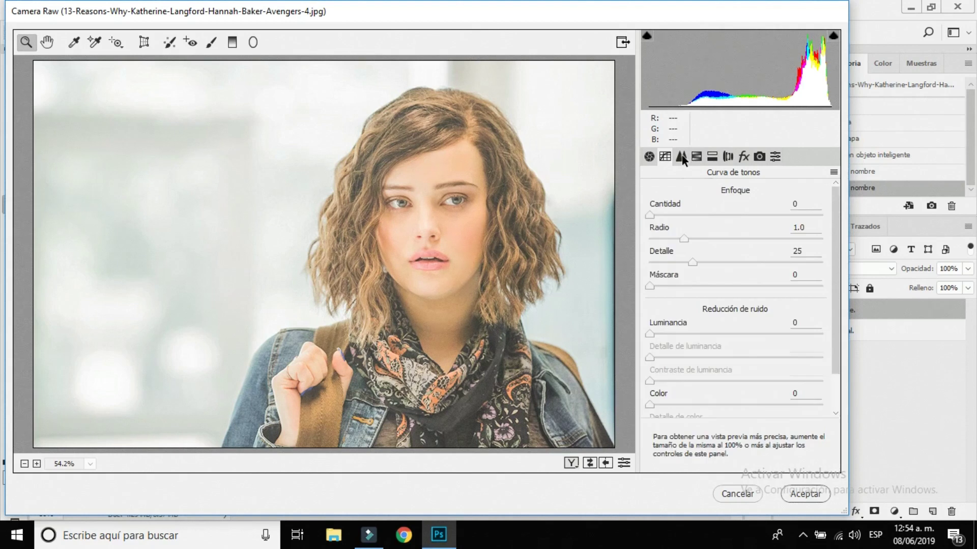
pyautogui.click(801, 202)
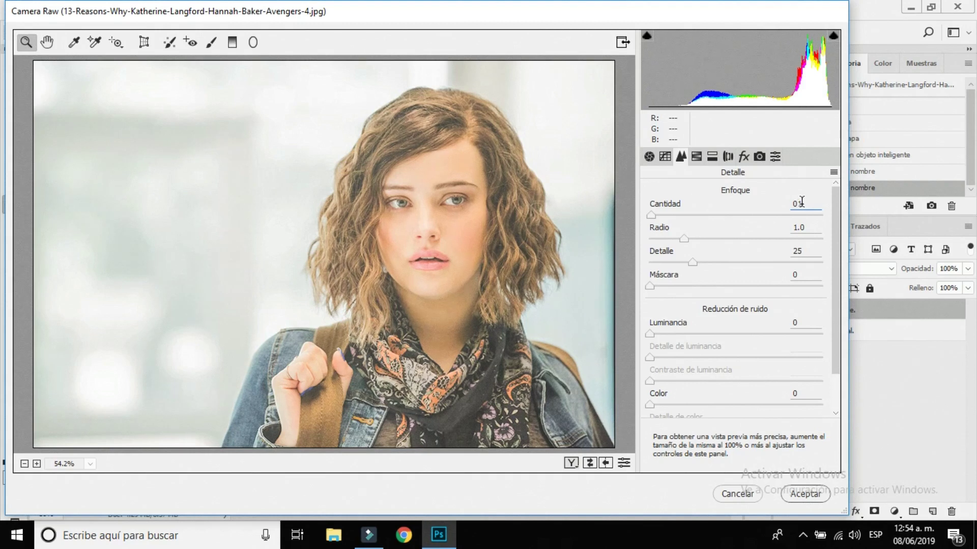
pyautogui.write('16')
pyautogui.click(808, 229)
pyautogui.click(808, 260)
pyautogui.click(803, 323)
pyautogui.write('14')
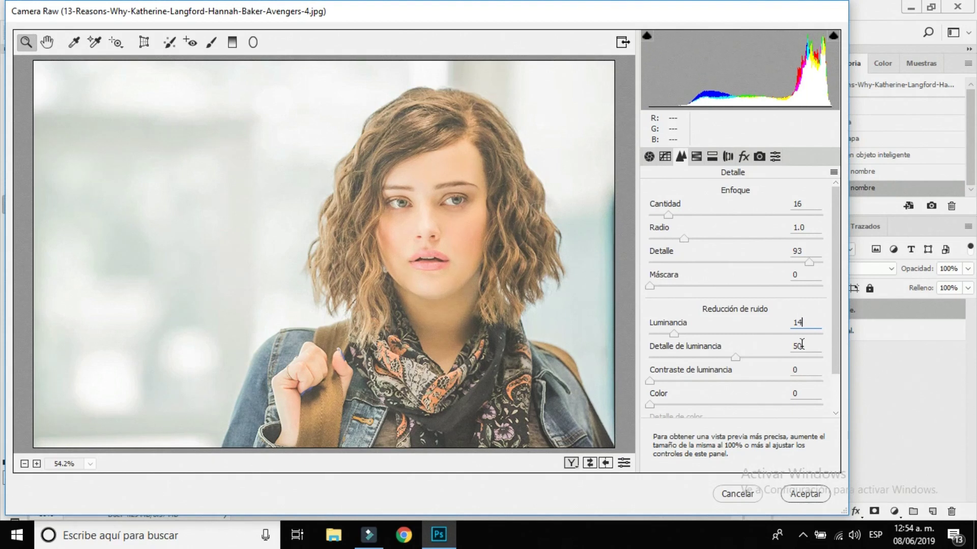
# Step: Set colour noise reduction to 20 after testing the slider
pyautogui.moveTo(836, 325); pyautogui.dragTo(756, 367)
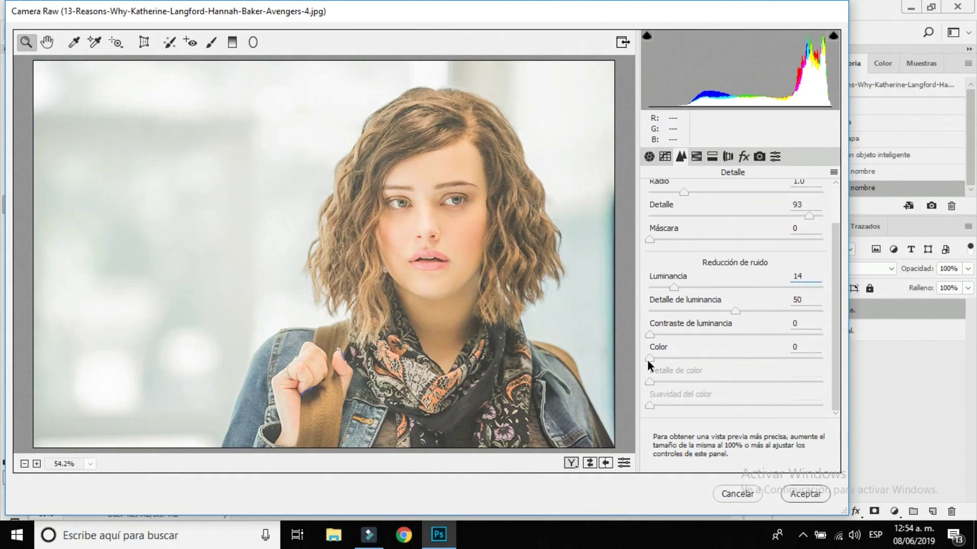
pyautogui.moveTo(649, 358); pyautogui.dragTo(766, 358)
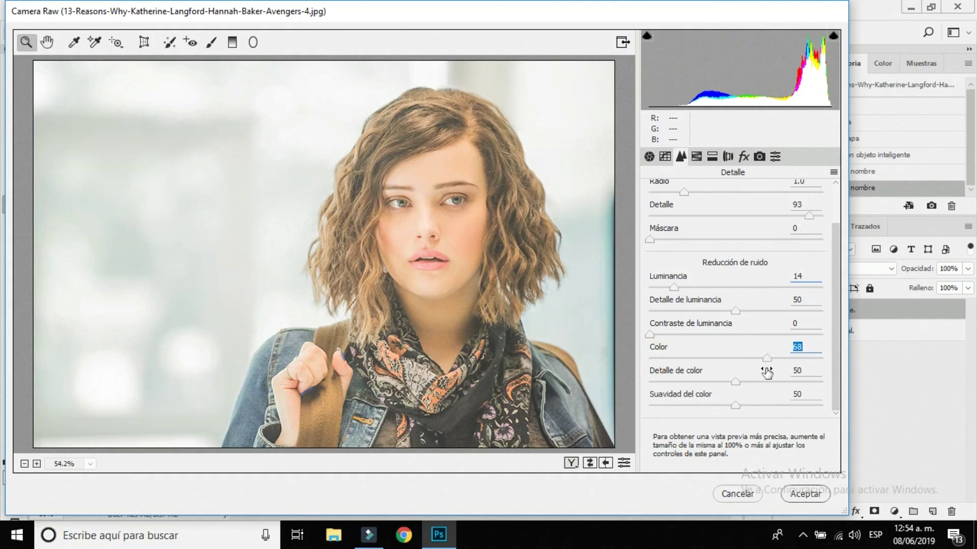
pyautogui.moveTo(767, 357); pyautogui.dragTo(831, 361)
pyautogui.moveTo(818, 359); pyautogui.dragTo(625, 355)
pyautogui.moveTo(649, 356); pyautogui.dragTo(795, 363)
pyautogui.click(800, 346)
pyautogui.press('BackSpace')
pyautogui.write('0')
# Step: Set Suavidad del color to 60
pyautogui.click(803, 392)
pyautogui.press('BackSpace')
pyautogui.press('BackSpace')
pyautogui.write('60')
pyautogui.moveTo(771, 357)
pyautogui.mouseDown()
pyautogui.moveTo(665, 343)
pyautogui.moveTo(685, 355)
pyautogui.mouseUp()
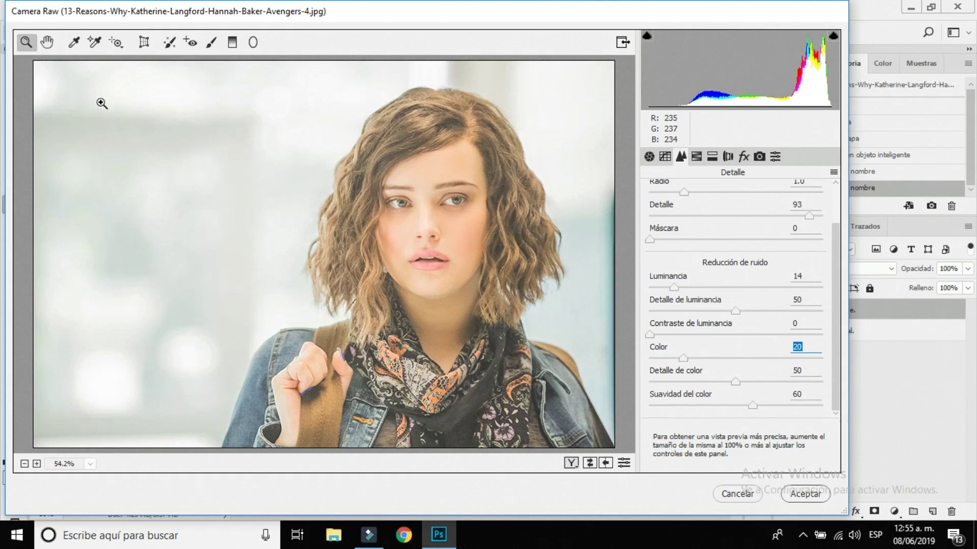
pyautogui.click(696, 156)
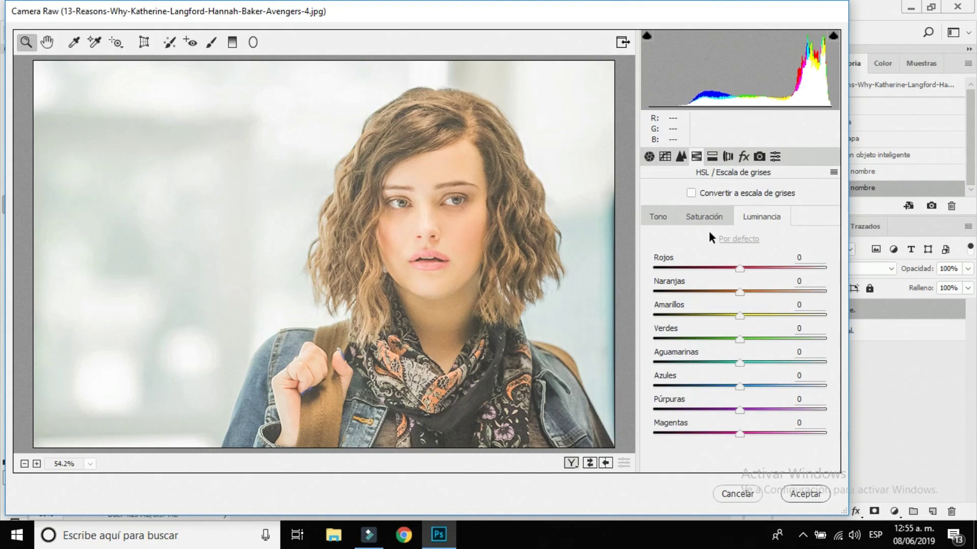
# Step: On the Tono sub-tab, shift the Naranjas hue toward red
pyautogui.click(658, 217)
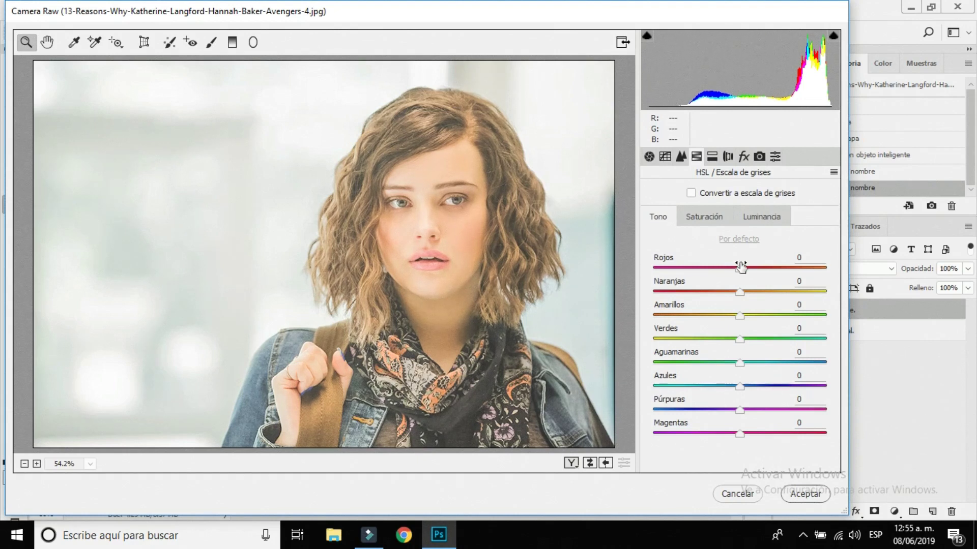
pyautogui.click(805, 281)
pyautogui.press('BackSpace')
pyautogui.write('-24')
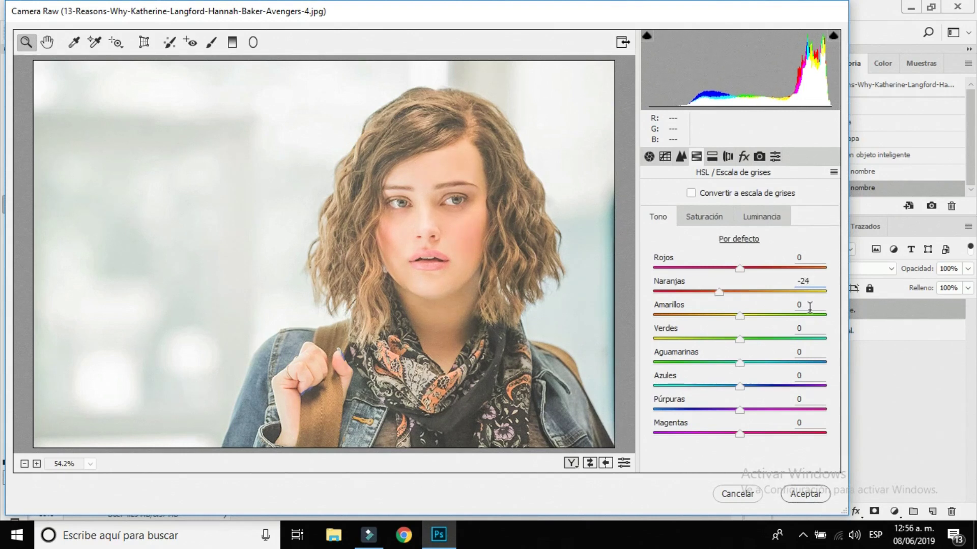
pyautogui.moveTo(717, 292)
pyautogui.mouseDown()
pyautogui.moveTo(653, 291)
pyautogui.moveTo(752, 293)
pyautogui.moveTo(722, 295)
pyautogui.moveTo(729, 300)
pyautogui.mouseUp()
# Step: Try Amarillos hue values between the extremes, passing +13 and about +47
pyautogui.moveTo(740, 315); pyautogui.dragTo(821, 316)
pyautogui.moveTo(762, 315)
pyautogui.mouseDown()
pyautogui.moveTo(656, 316)
pyautogui.moveTo(737, 315)
pyautogui.mouseUp()
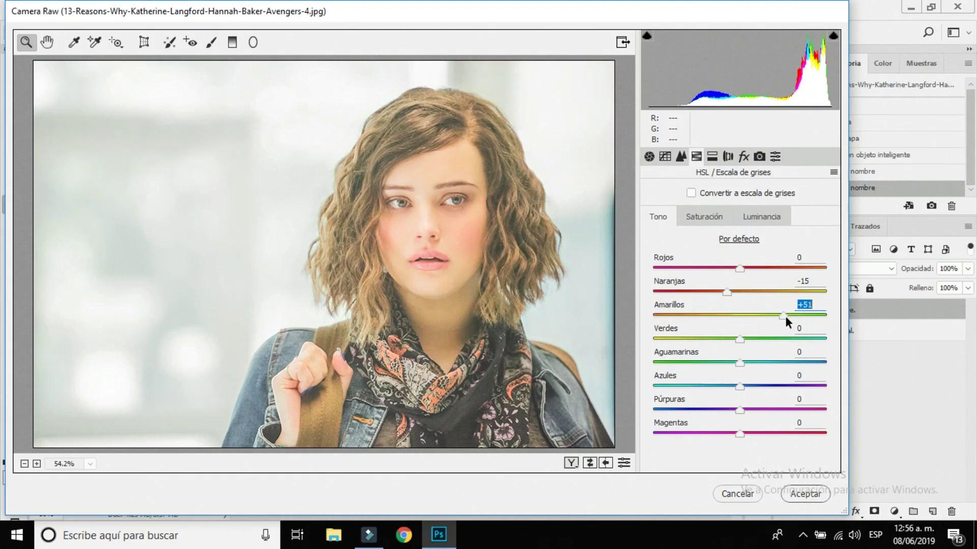
pyautogui.press('Up')
pyautogui.press('Up')
pyautogui.press('Up')
pyautogui.moveTo(739, 319)
pyautogui.mouseDown()
pyautogui.moveTo(753, 321)
pyautogui.moveTo(680, 291)
pyautogui.moveTo(742, 294)
pyautogui.moveTo(728, 295)
pyautogui.mouseUp()
pyautogui.click(752, 316)
pyautogui.moveTo(745, 306); pyautogui.dragTo(781, 304)
pyautogui.moveTo(790, 305)
pyautogui.mouseDown()
pyautogui.moveTo(656, 305)
pyautogui.moveTo(749, 301)
pyautogui.mouseUp()
# Step: Push the Verdes hue to +100 and shift the Aguamarinas and Azules hues
pyautogui.moveTo(739, 339)
pyautogui.mouseDown()
pyautogui.moveTo(810, 338)
pyautogui.moveTo(605, 333)
pyautogui.mouseUp()
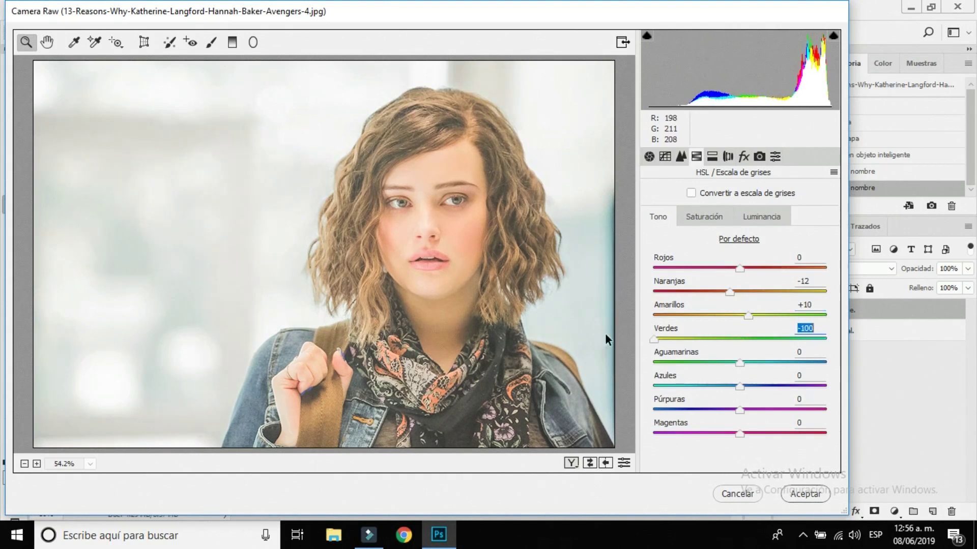
pyautogui.moveTo(654, 339); pyautogui.dragTo(853, 343)
pyautogui.moveTo(739, 362)
pyautogui.mouseDown()
pyautogui.moveTo(663, 362)
pyautogui.moveTo(842, 360)
pyautogui.mouseUp()
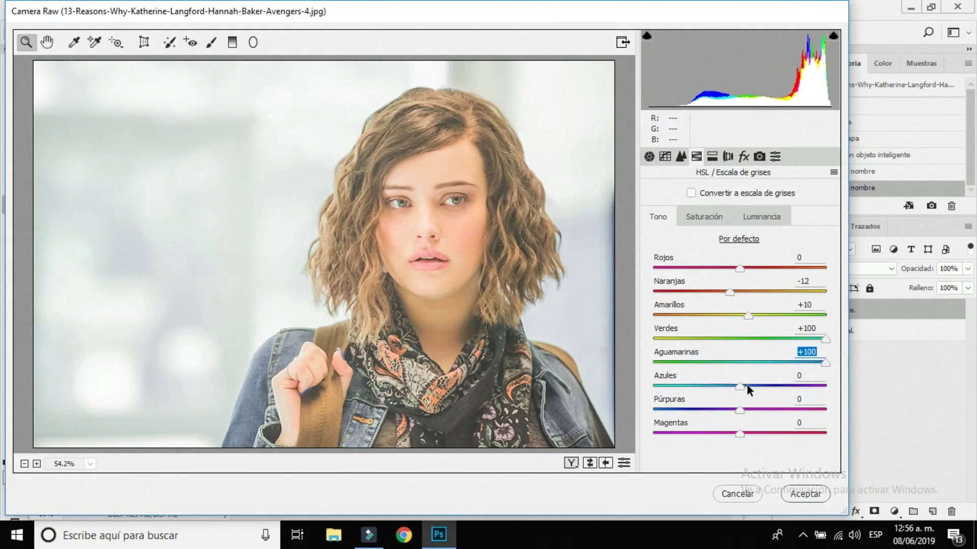
pyautogui.moveTo(740, 386); pyautogui.dragTo(679, 387)
pyautogui.moveTo(819, 385); pyautogui.dragTo(629, 420)
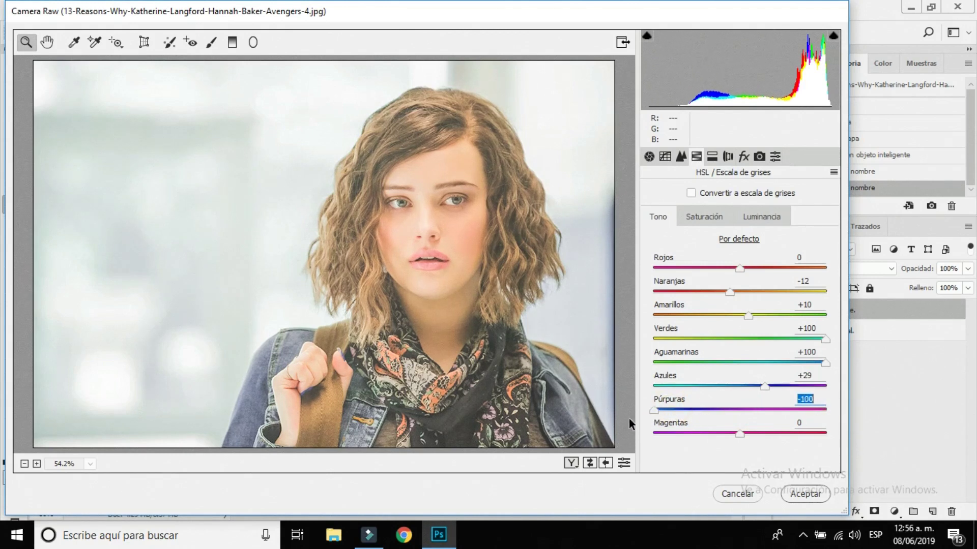
# Step: Set the Magentas hue to +100 and the Aguamarinas hue to +68
pyautogui.moveTo(740, 434)
pyautogui.mouseDown()
pyautogui.moveTo(617, 434)
pyautogui.moveTo(708, 434)
pyautogui.moveTo(633, 431)
pyautogui.mouseUp()
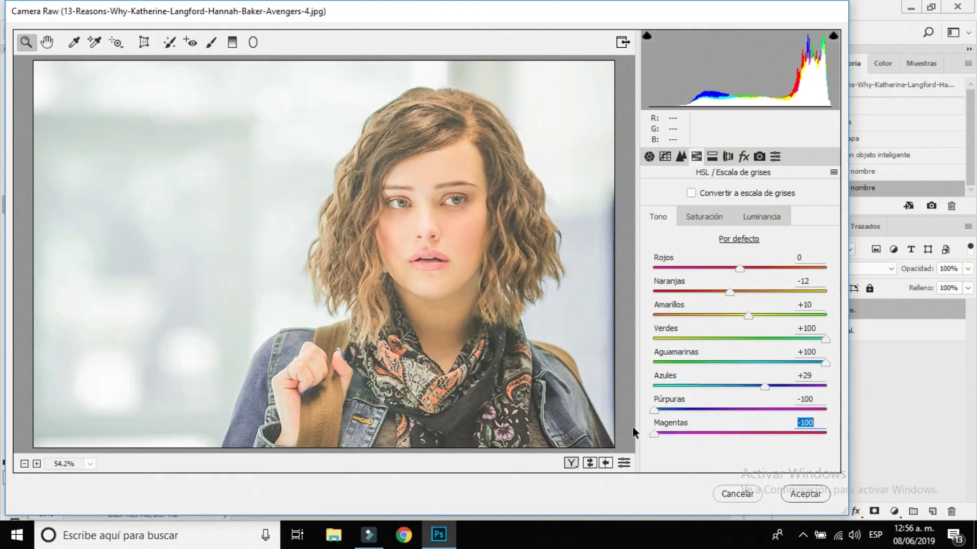
pyautogui.write('100')
pyautogui.press('Return')
pyautogui.click(824, 362)
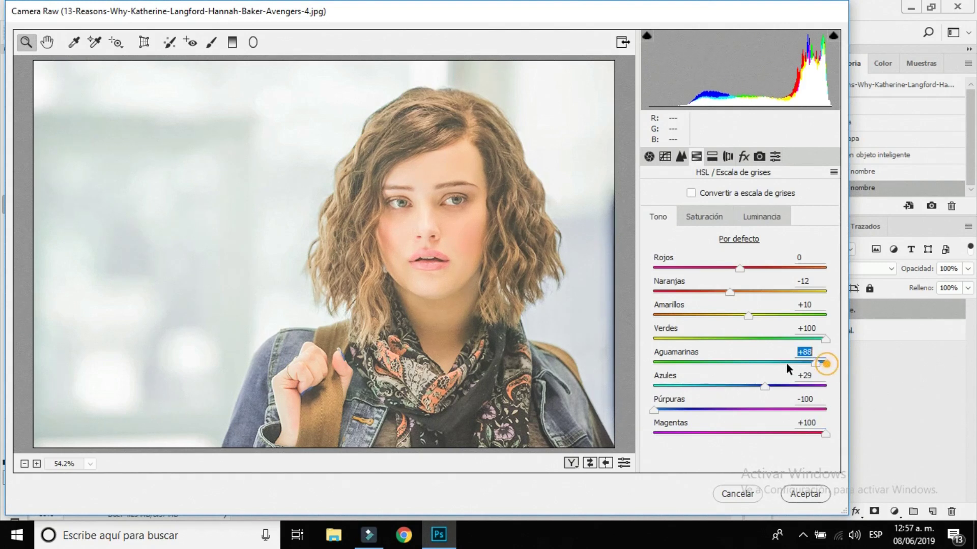
pyautogui.write('-83')
pyautogui.press('Return')
pyautogui.write('68')
pyautogui.press('Return')
# Step: Lower the Azules hue below zero, push Púrpuras to +100, and set Naranjas near -14
pyautogui.moveTo(763, 387)
pyautogui.mouseDown()
pyautogui.moveTo(723, 388)
pyautogui.moveTo(692, 409)
pyautogui.mouseUp()
pyautogui.click(672, 410)
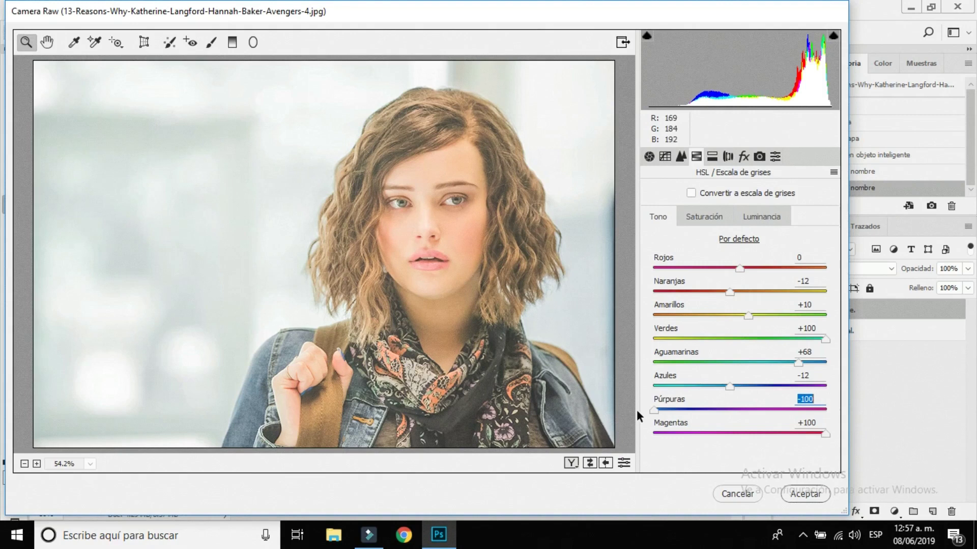
pyautogui.moveTo(687, 410); pyautogui.dragTo(936, 411)
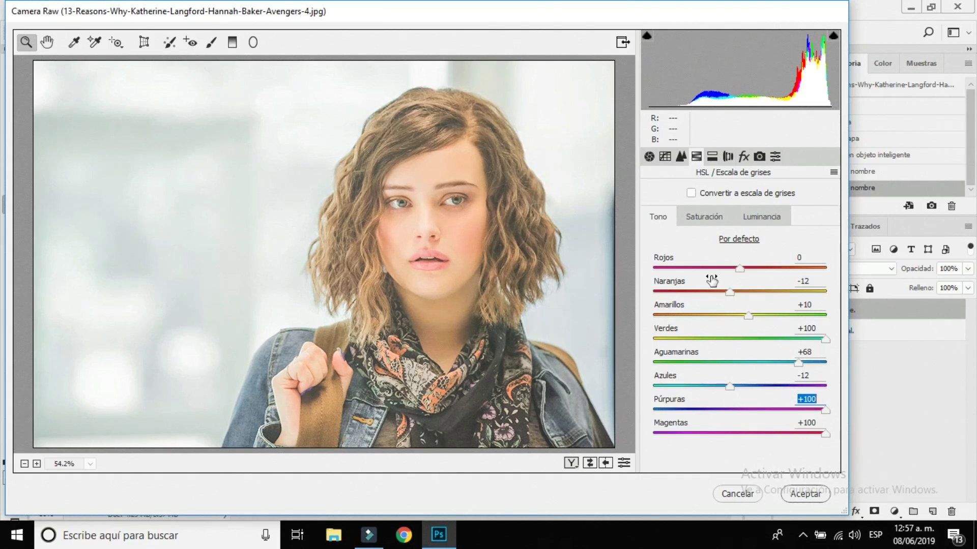
pyautogui.moveTo(729, 292); pyautogui.dragTo(767, 315)
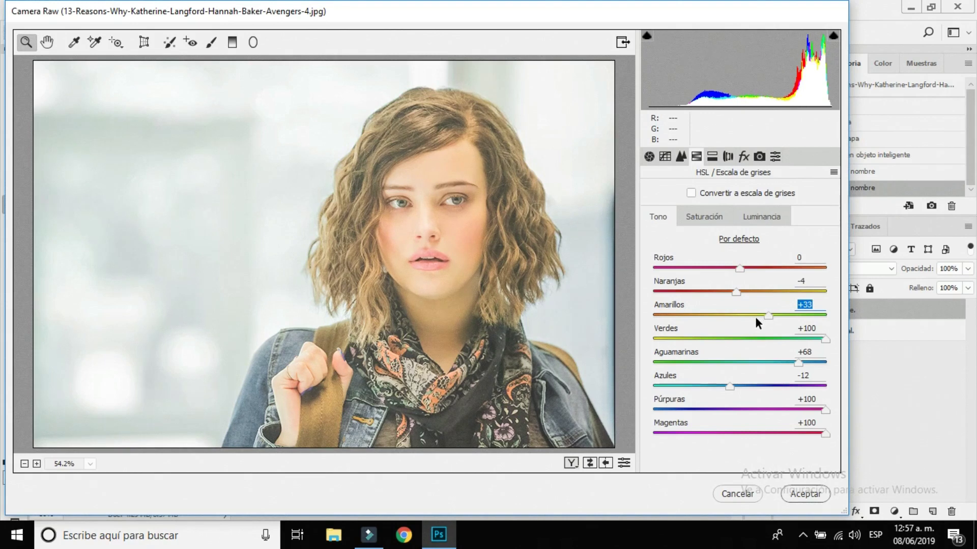
pyautogui.moveTo(736, 292); pyautogui.dragTo(728, 291)
# Step: Settle the Rojos hue at -42 and fine-tune the Naranjas and Amarillos hues
pyautogui.click(740, 269)
pyautogui.moveTo(756, 270); pyautogui.dragTo(805, 268)
pyautogui.moveTo(737, 267); pyautogui.dragTo(695, 265)
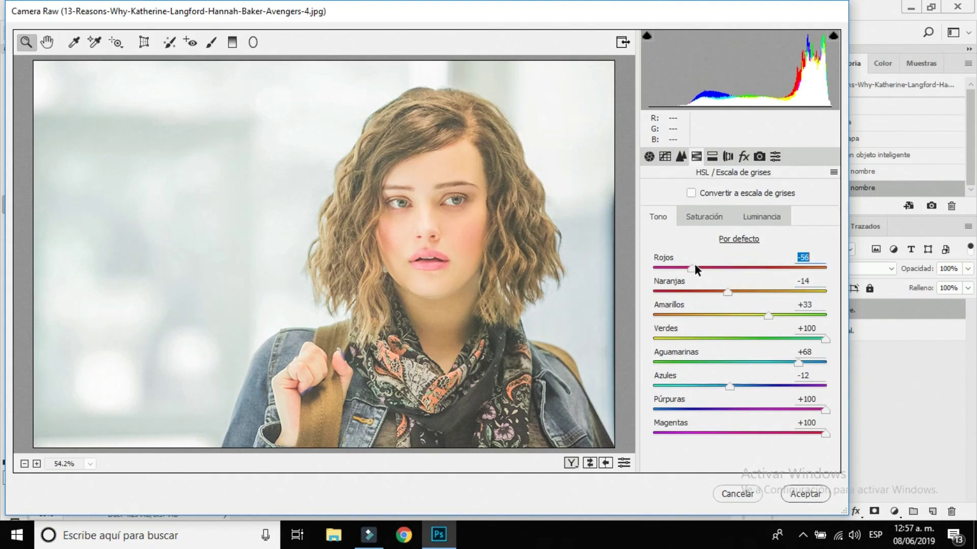
pyautogui.moveTo(699, 265); pyautogui.dragTo(724, 291)
pyautogui.moveTo(730, 292)
pyautogui.mouseDown()
pyautogui.moveTo(702, 311)
pyautogui.moveTo(767, 315)
pyautogui.moveTo(647, 298)
pyautogui.moveTo(704, 330)
pyautogui.moveTo(750, 333)
pyautogui.mouseUp()
pyautogui.moveTo(731, 292)
pyautogui.mouseDown()
pyautogui.moveTo(717, 290)
pyautogui.moveTo(759, 289)
pyautogui.moveTo(680, 314)
pyautogui.moveTo(751, 314)
pyautogui.moveTo(743, 293)
pyautogui.moveTo(708, 299)
pyautogui.moveTo(725, 294)
pyautogui.moveTo(770, 315)
pyautogui.mouseUp()
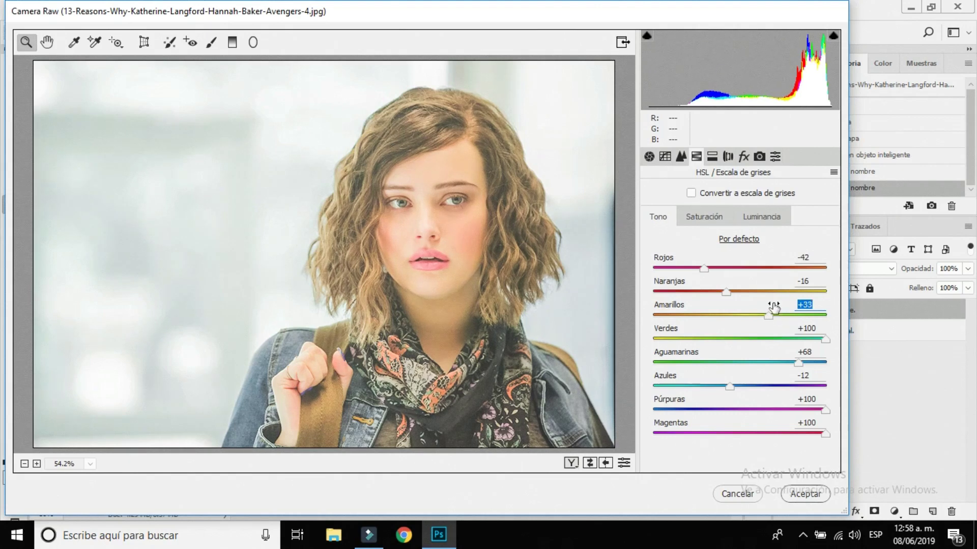
# Step: On the Saturación sub-tab, set Rojos saturation to +19 and Naranjas to -2
pyautogui.click(703, 216)
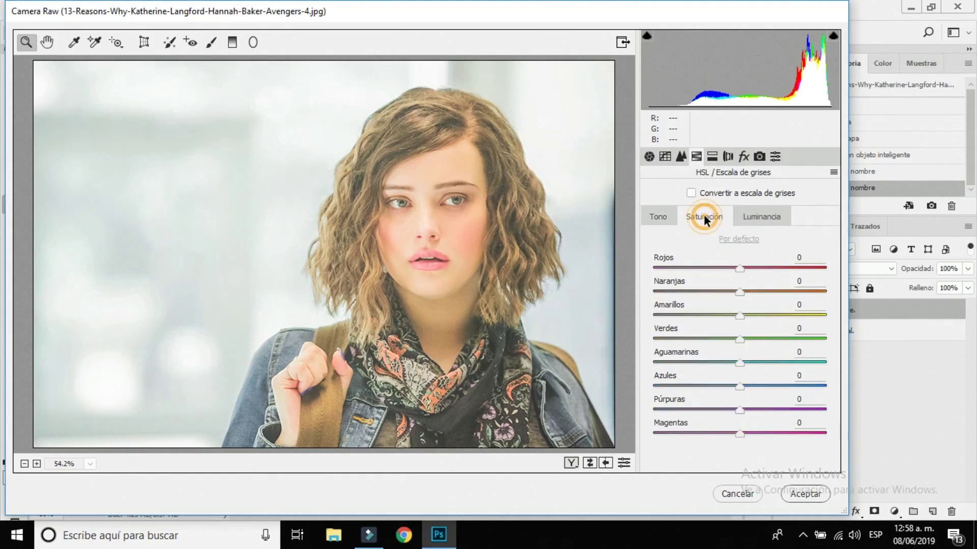
pyautogui.click(799, 256)
pyautogui.press('BackSpace')
pyautogui.write('+')
pyautogui.write('9')
pyautogui.click(817, 280)
pyautogui.press('BackSpace')
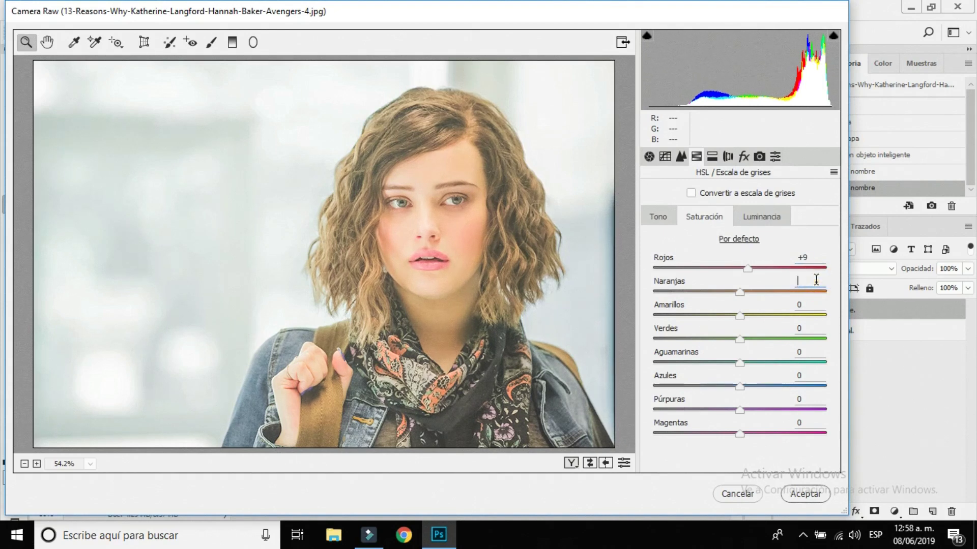
pyautogui.write('-23')
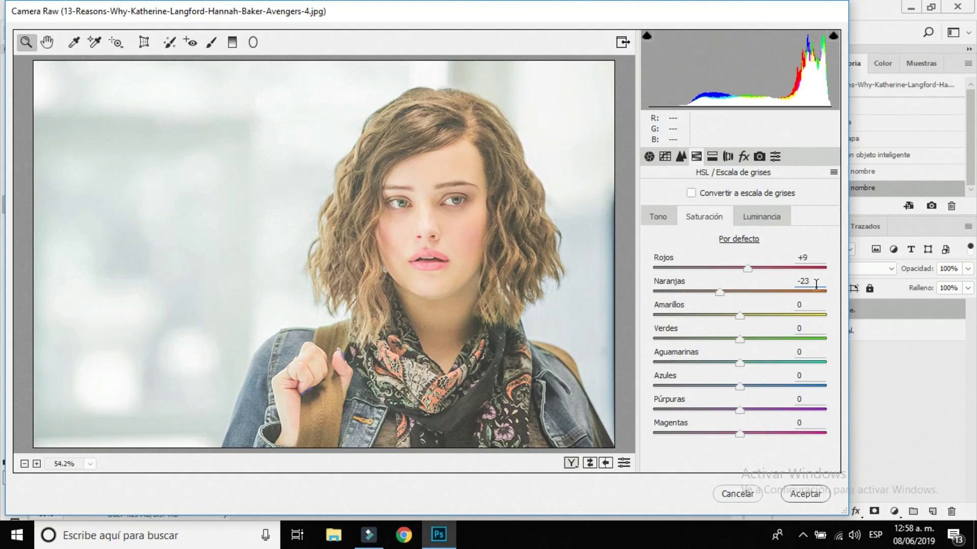
pyautogui.moveTo(748, 271)
pyautogui.mouseDown()
pyautogui.moveTo(805, 270)
pyautogui.moveTo(757, 269)
pyautogui.moveTo(752, 292)
pyautogui.moveTo(825, 291)
pyautogui.moveTo(653, 294)
pyautogui.moveTo(756, 294)
pyautogui.moveTo(730, 293)
pyautogui.mouseUp()
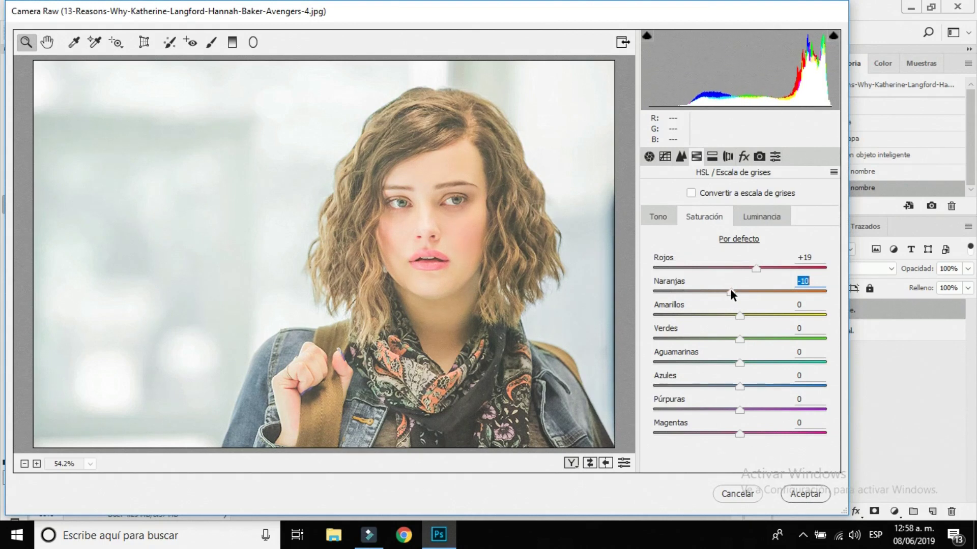
# Step: Try Amarillos saturation values from -49 to about -35, resetting Naranjas near zero
pyautogui.click(809, 304)
pyautogui.press('BackSpace')
pyautogui.write('-49')
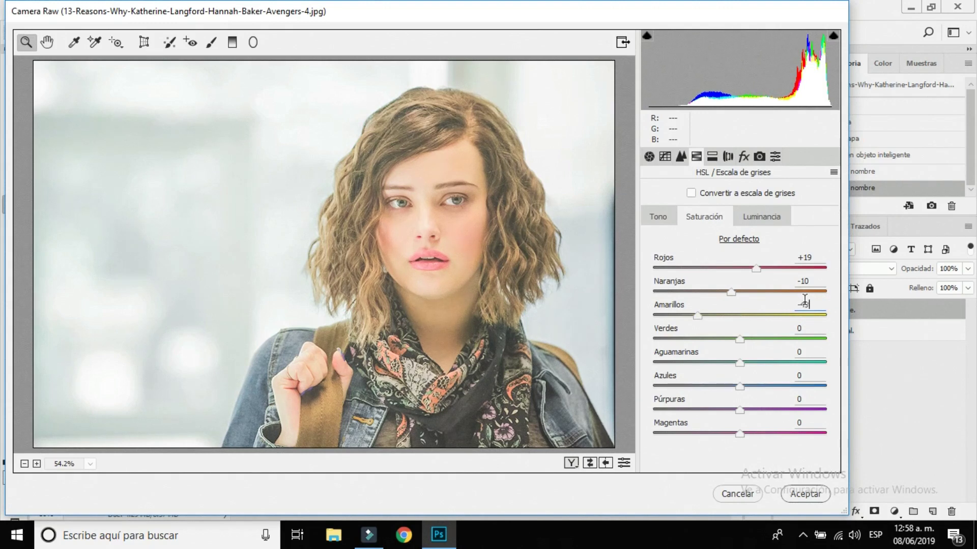
pyautogui.moveTo(695, 315); pyautogui.dragTo(721, 315)
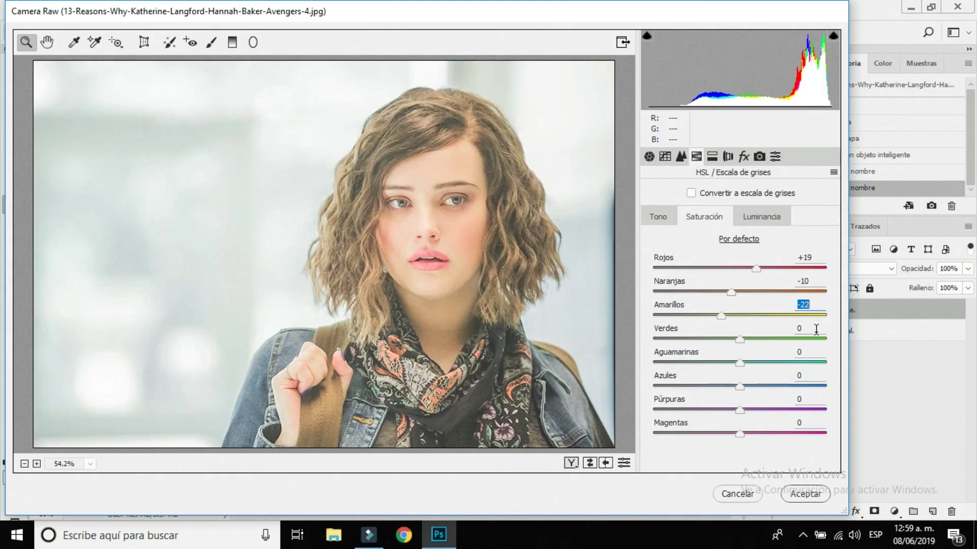
pyautogui.click(815, 304)
pyautogui.press('BackSpace')
pyautogui.press('BackSpace')
pyautogui.write('49')
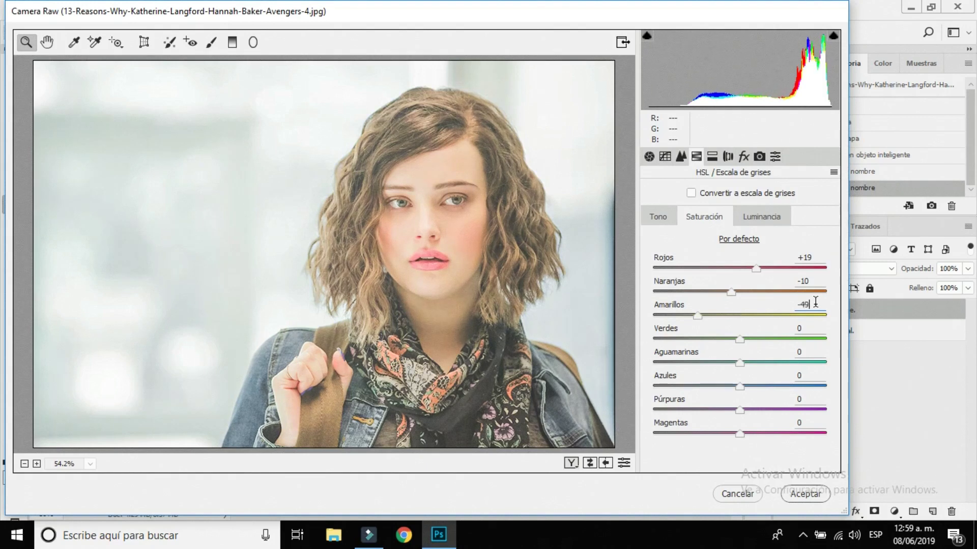
pyautogui.doubleClick(730, 291)
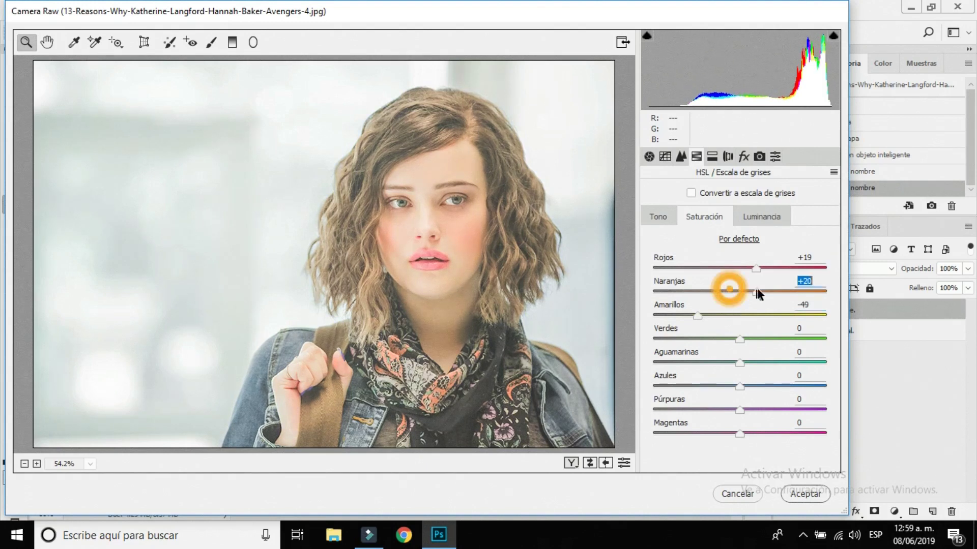
pyautogui.moveTo(737, 289); pyautogui.dragTo(736, 287)
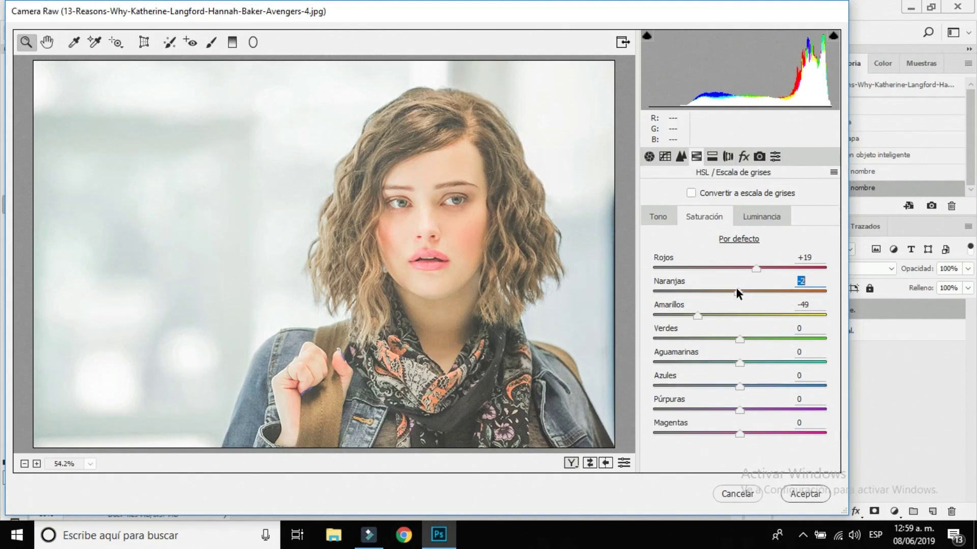
pyautogui.moveTo(695, 314)
pyautogui.mouseDown()
pyautogui.moveTo(728, 315)
pyautogui.moveTo(655, 314)
pyautogui.mouseUp()
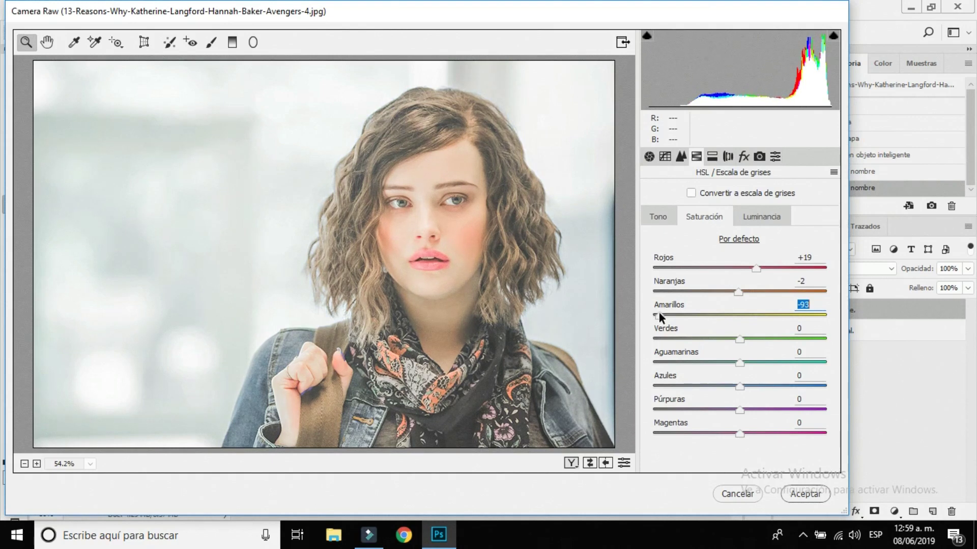
# Step: Drag saturation to Naranjas -18, Amarillos +11, Aguamarinas +65 and Azules +15
pyautogui.moveTo(659, 315)
pyautogui.mouseDown()
pyautogui.moveTo(729, 316)
pyautogui.moveTo(729, 292)
pyautogui.moveTo(714, 290)
pyautogui.moveTo(748, 313)
pyautogui.mouseUp()
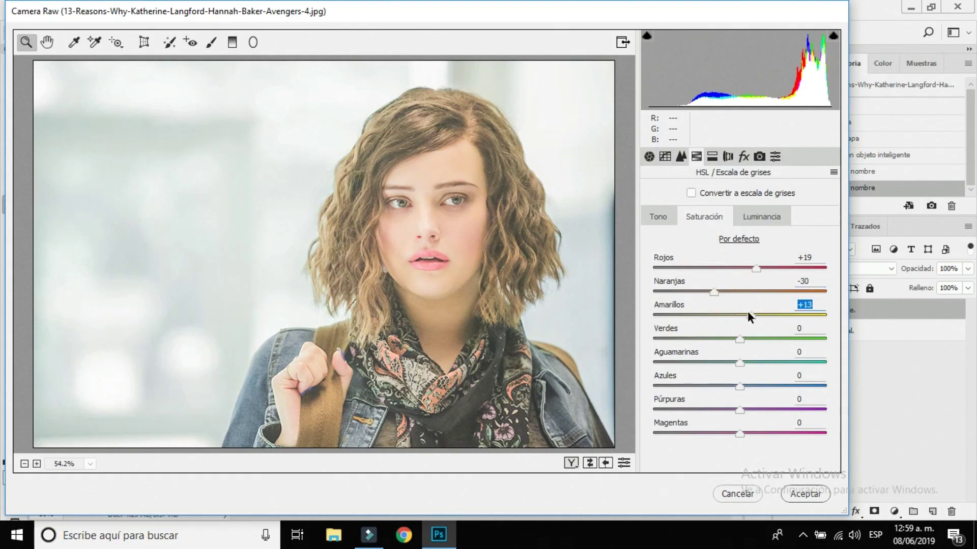
pyautogui.moveTo(713, 290)
pyautogui.mouseDown()
pyautogui.moveTo(748, 313)
pyautogui.moveTo(703, 293)
pyautogui.moveTo(731, 298)
pyautogui.mouseUp()
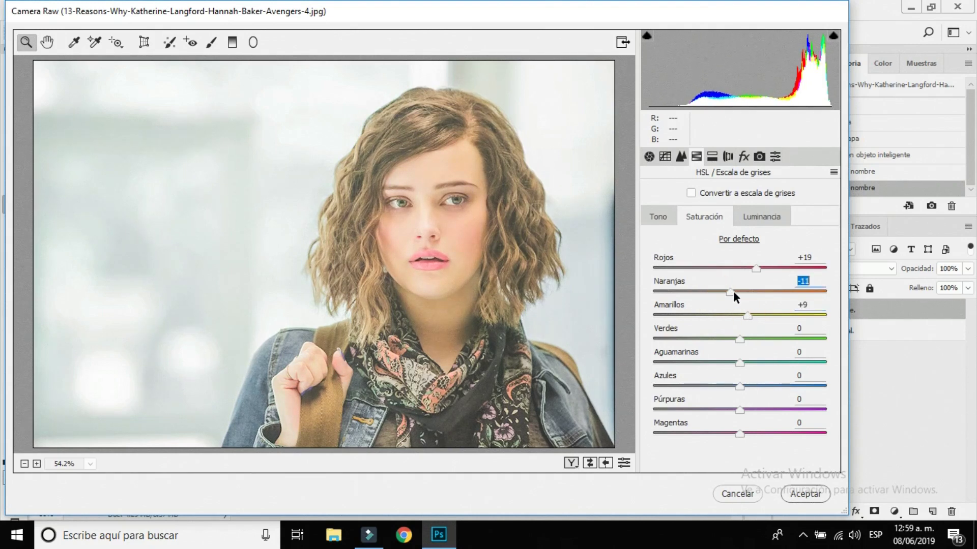
pyautogui.moveTo(746, 314)
pyautogui.mouseDown()
pyautogui.moveTo(758, 313)
pyautogui.moveTo(729, 315)
pyautogui.moveTo(740, 315)
pyautogui.moveTo(726, 292)
pyautogui.moveTo(748, 316)
pyautogui.mouseUp()
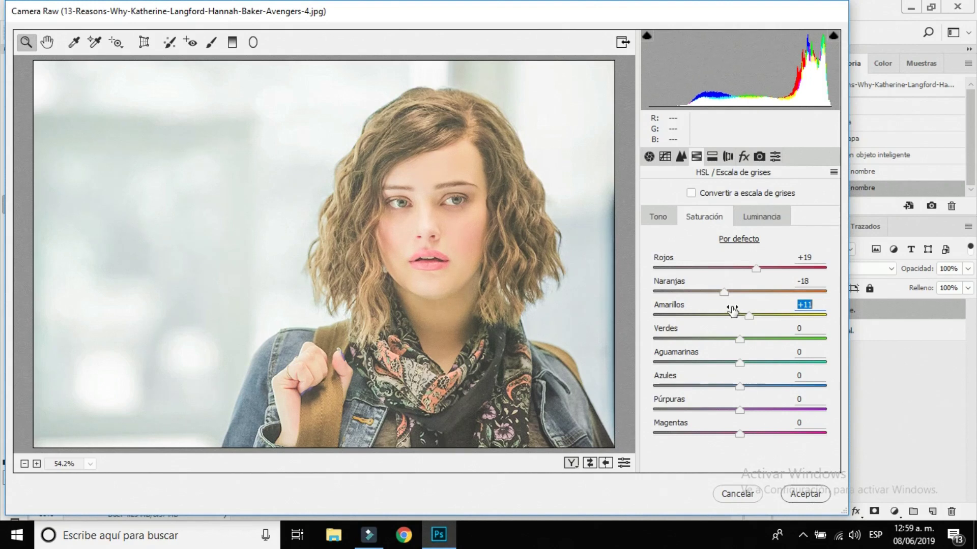
pyautogui.moveTo(740, 363)
pyautogui.mouseDown()
pyautogui.moveTo(825, 355)
pyautogui.moveTo(780, 355)
pyautogui.moveTo(796, 356)
pyautogui.mouseUp()
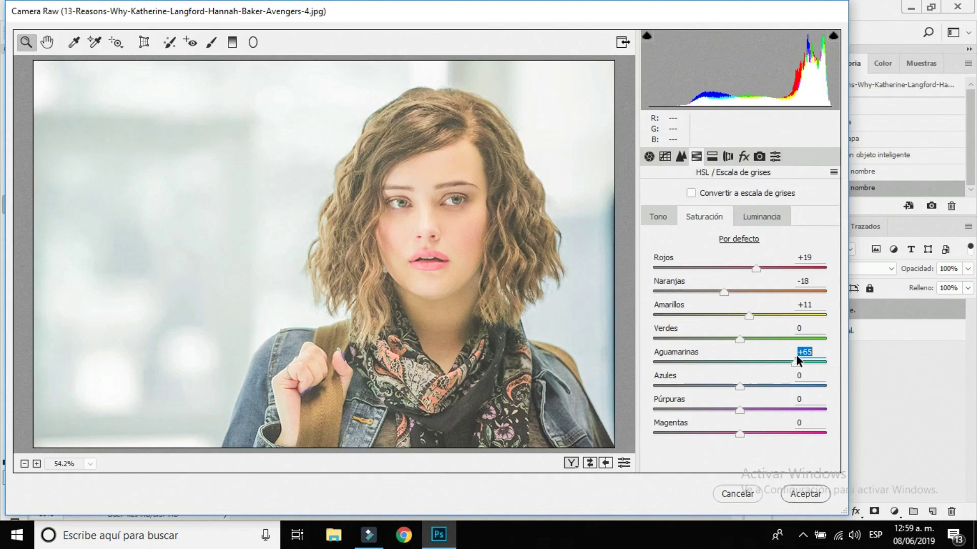
pyautogui.moveTo(739, 386); pyautogui.dragTo(780, 384)
# Step: Test Verdes, Azules, Púrpuras and Magentas saturation at their extremes, settling Azules at +38
pyautogui.click(738, 409)
pyautogui.moveTo(736, 409); pyautogui.dragTo(639, 395)
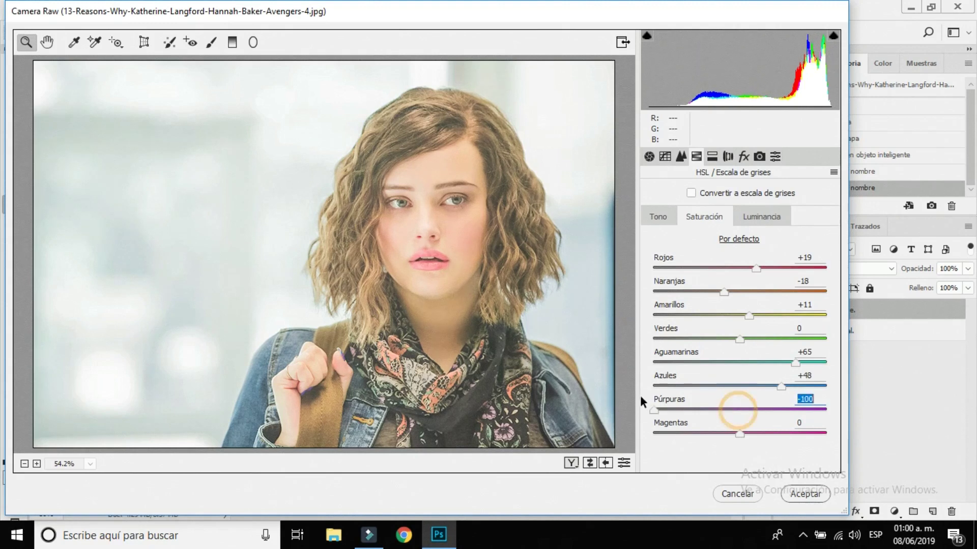
pyautogui.moveTo(744, 393); pyautogui.dragTo(832, 397)
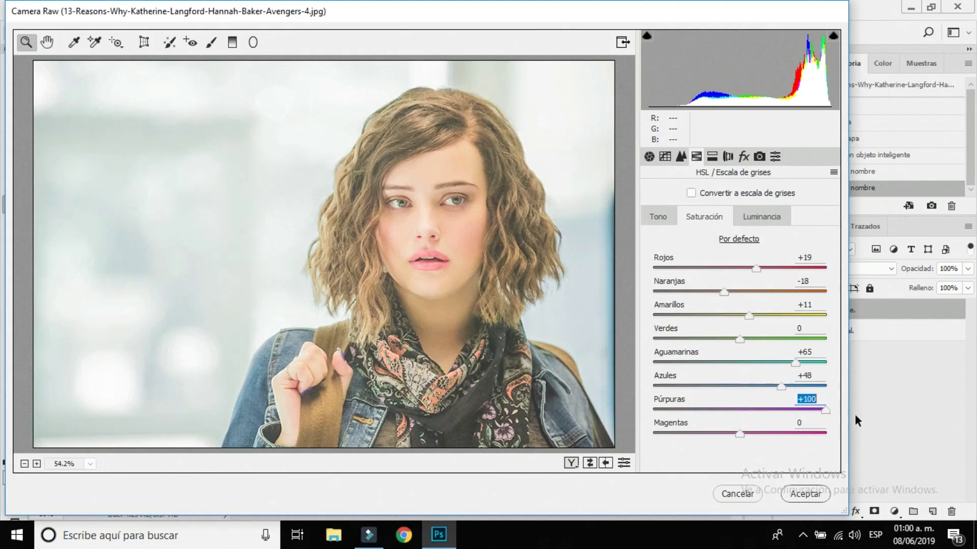
pyautogui.moveTo(740, 434); pyautogui.dragTo(837, 434)
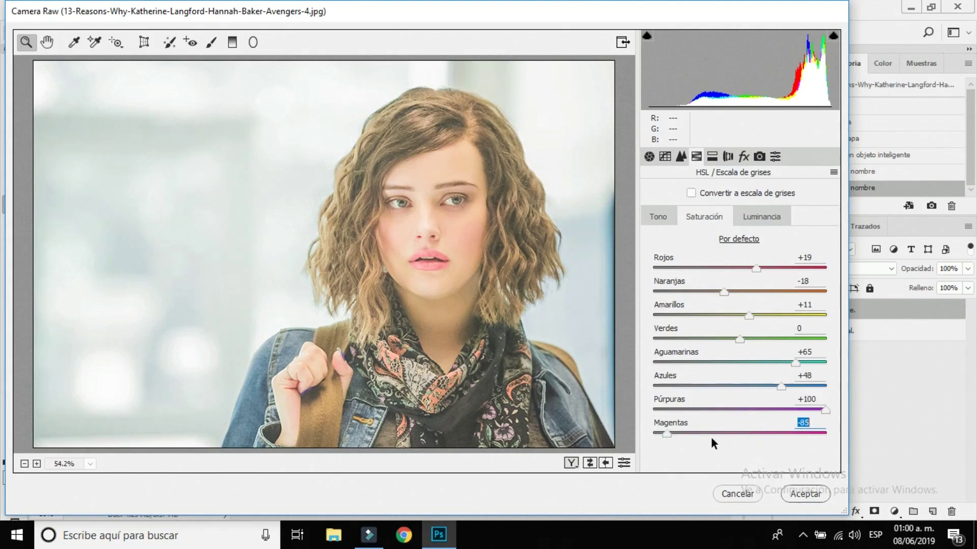
pyautogui.moveTo(740, 339); pyautogui.dragTo(834, 340)
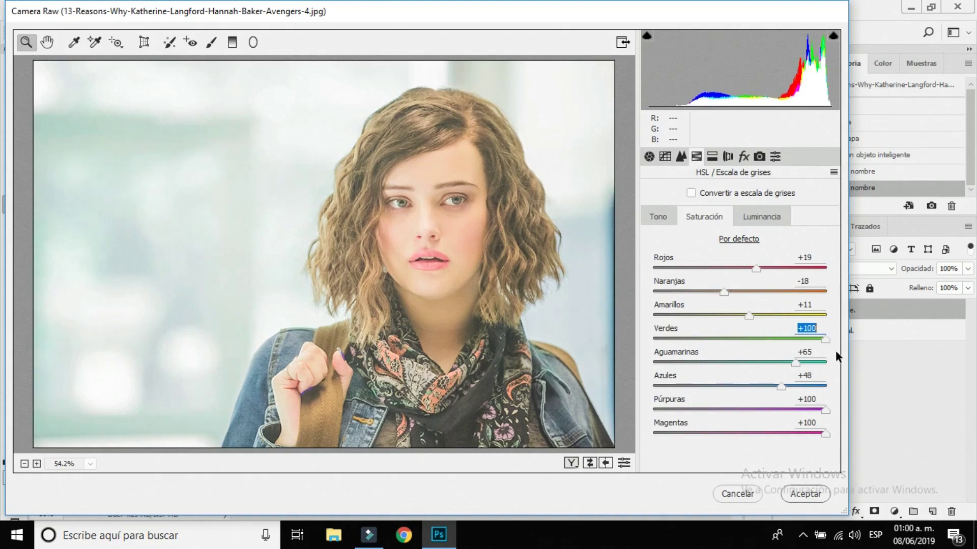
pyautogui.moveTo(768, 338)
pyautogui.mouseDown()
pyautogui.moveTo(611, 330)
pyautogui.moveTo(803, 336)
pyautogui.mouseUp()
pyautogui.moveTo(781, 386)
pyautogui.mouseDown()
pyautogui.moveTo(789, 387)
pyautogui.moveTo(712, 380)
pyautogui.mouseUp()
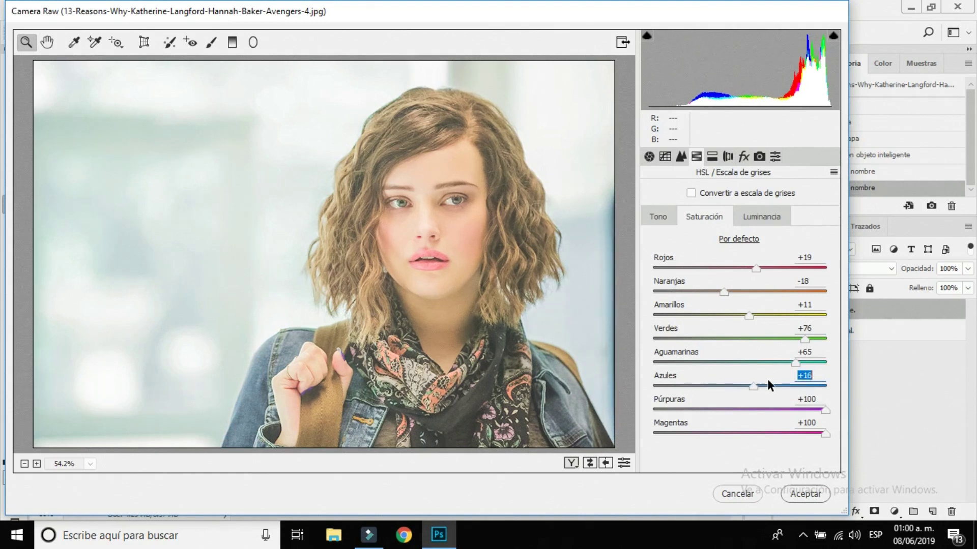
pyautogui.moveTo(713, 387)
pyautogui.mouseDown()
pyautogui.moveTo(649, 386)
pyautogui.moveTo(774, 385)
pyautogui.mouseUp()
pyautogui.moveTo(745, 410); pyautogui.dragTo(722, 410)
# Step: Swing Púrpuras and Magentas saturation to minimum and back, leaving both at +100
pyautogui.click(654, 410)
pyautogui.click(654, 433)
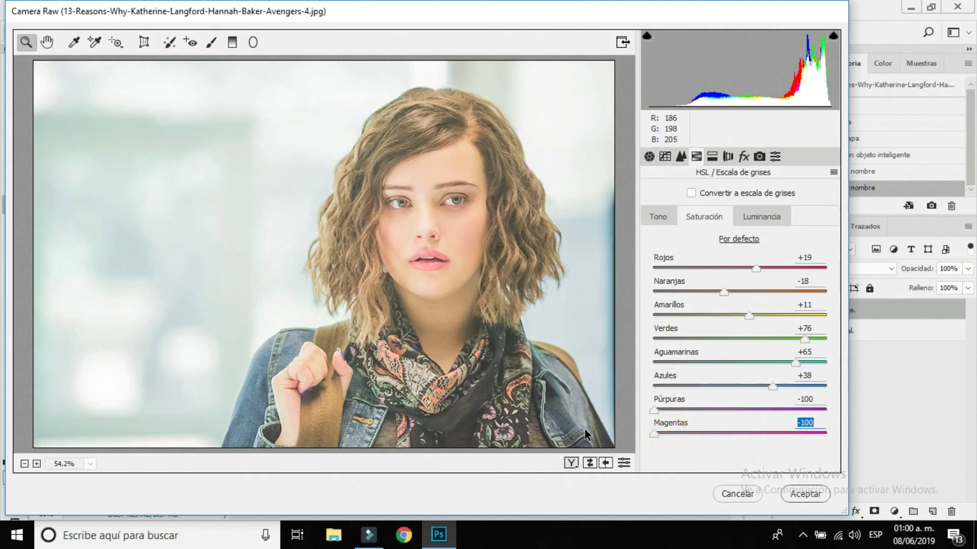
pyautogui.click(825, 433)
pyautogui.click(825, 410)
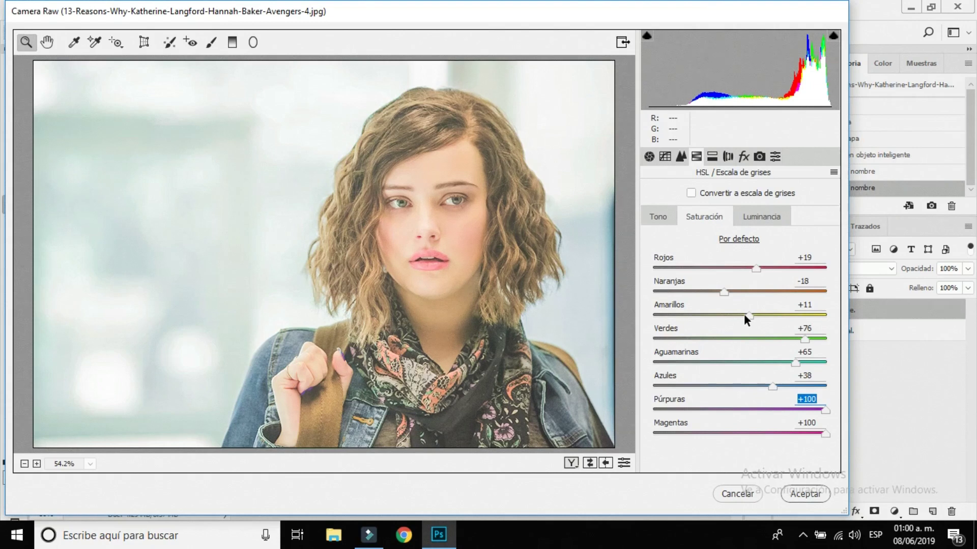
# Step: Mute Amarillos saturation to -39 and set Naranjas saturation to +3
pyautogui.moveTo(747, 314)
pyautogui.mouseDown()
pyautogui.moveTo(688, 325)
pyautogui.moveTo(740, 306)
pyautogui.moveTo(728, 292)
pyautogui.moveTo(685, 315)
pyautogui.mouseUp()
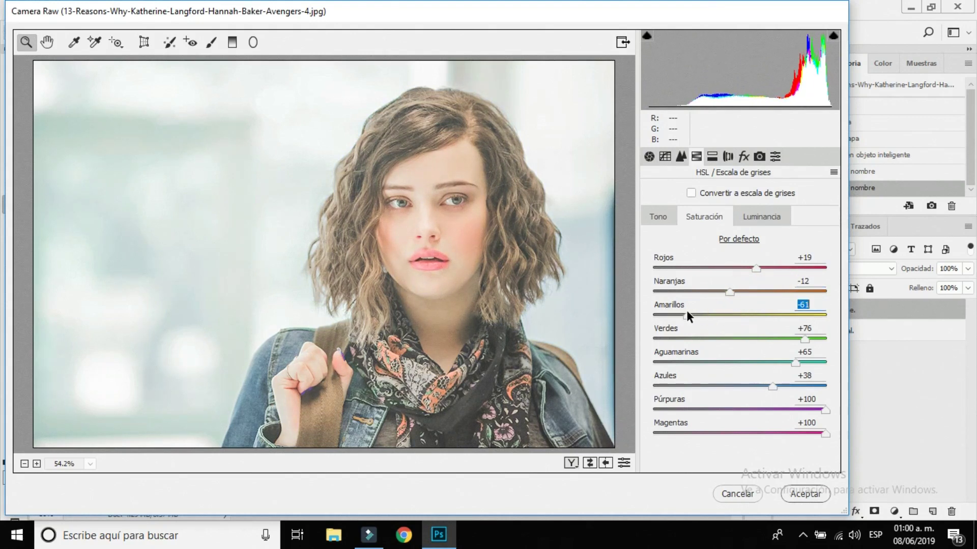
pyautogui.moveTo(686, 314)
pyautogui.mouseDown()
pyautogui.moveTo(782, 316)
pyautogui.moveTo(722, 316)
pyautogui.moveTo(749, 291)
pyautogui.moveTo(737, 288)
pyautogui.moveTo(745, 315)
pyautogui.moveTo(752, 309)
pyautogui.moveTo(735, 288)
pyautogui.mouseUp()
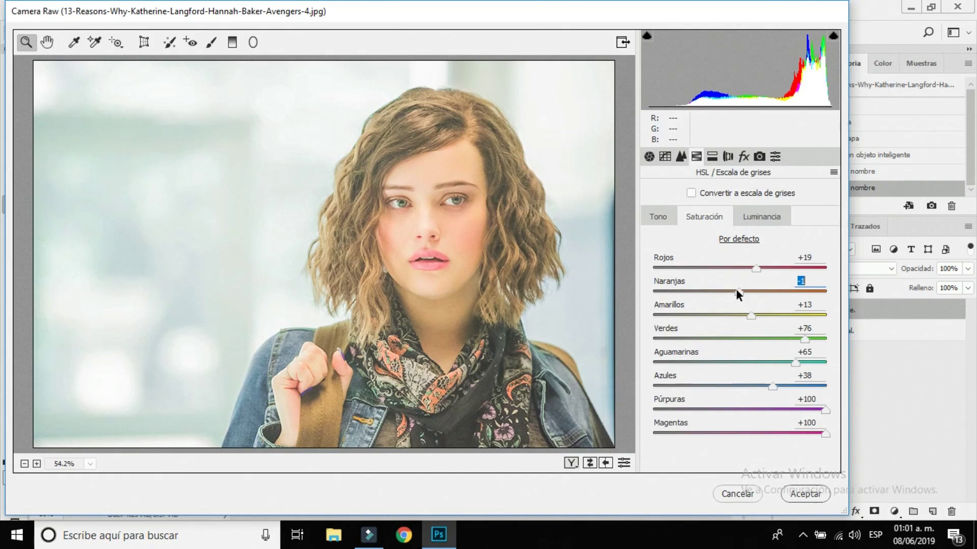
pyautogui.moveTo(736, 289)
pyautogui.mouseDown()
pyautogui.moveTo(725, 306)
pyautogui.moveTo(738, 291)
pyautogui.mouseUp()
pyautogui.moveTo(724, 317)
pyautogui.mouseDown()
pyautogui.moveTo(715, 304)
pyautogui.moveTo(722, 291)
pyautogui.moveTo(744, 316)
pyautogui.moveTo(743, 291)
pyautogui.moveTo(717, 315)
pyautogui.moveTo(658, 300)
pyautogui.moveTo(704, 311)
pyautogui.mouseUp()
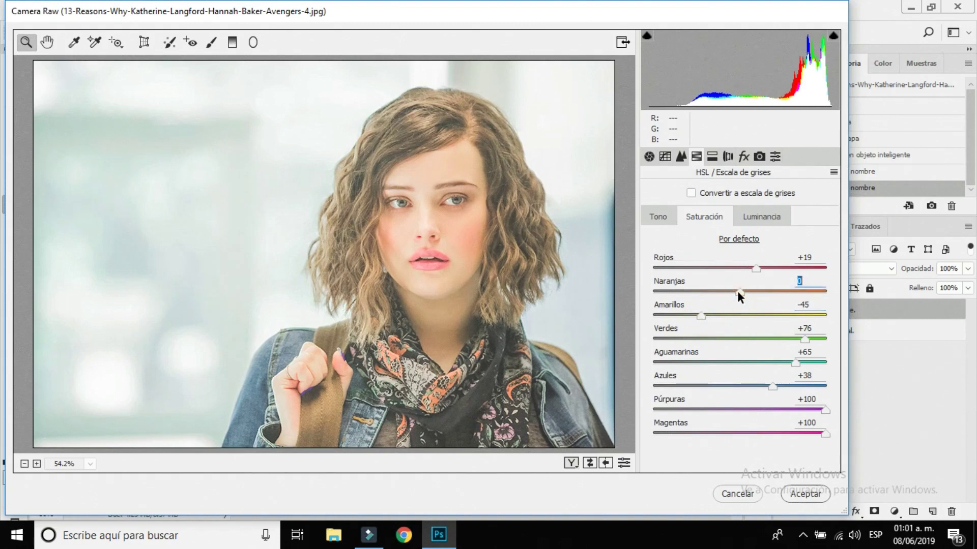
pyautogui.click(738, 290)
pyautogui.moveTo(703, 312); pyautogui.dragTo(708, 311)
# Step: Set luminance to Naranjas +5, Amarillos -6, Aguamarinas -3 and Azules -28
pyautogui.click(746, 219)
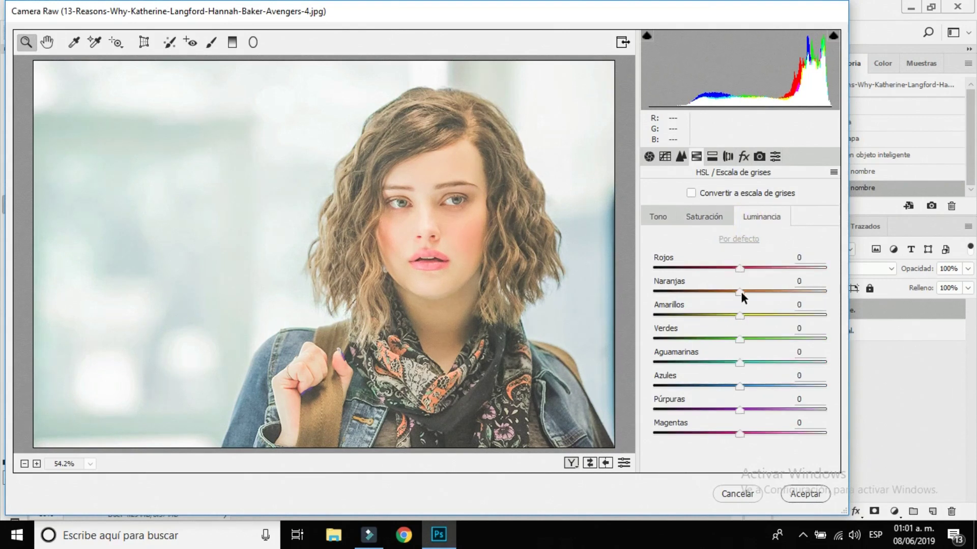
pyautogui.moveTo(739, 315)
pyautogui.mouseDown()
pyautogui.moveTo(786, 314)
pyautogui.moveTo(728, 316)
pyautogui.moveTo(814, 319)
pyautogui.moveTo(727, 323)
pyautogui.moveTo(735, 327)
pyautogui.mouseUp()
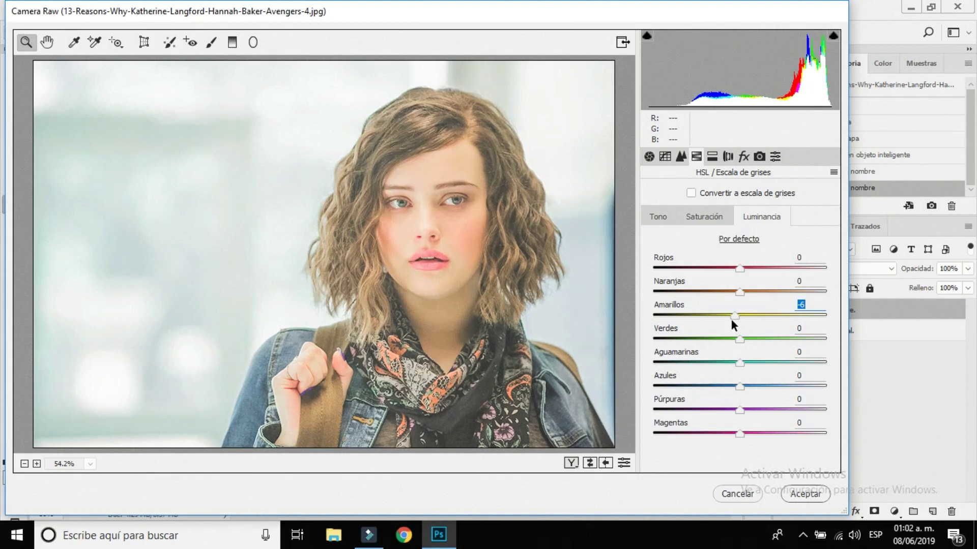
pyautogui.moveTo(740, 291)
pyautogui.mouseDown()
pyautogui.moveTo(722, 297)
pyautogui.moveTo(748, 290)
pyautogui.mouseUp()
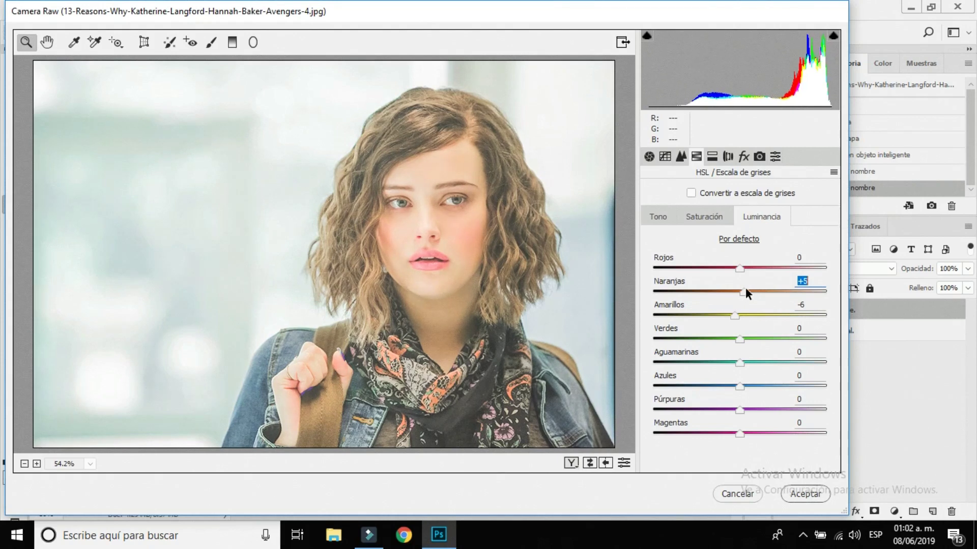
pyautogui.moveTo(739, 362)
pyautogui.mouseDown()
pyautogui.moveTo(768, 358)
pyautogui.moveTo(728, 346)
pyautogui.moveTo(736, 350)
pyautogui.mouseUp()
pyautogui.moveTo(738, 385); pyautogui.dragTo(708, 385)
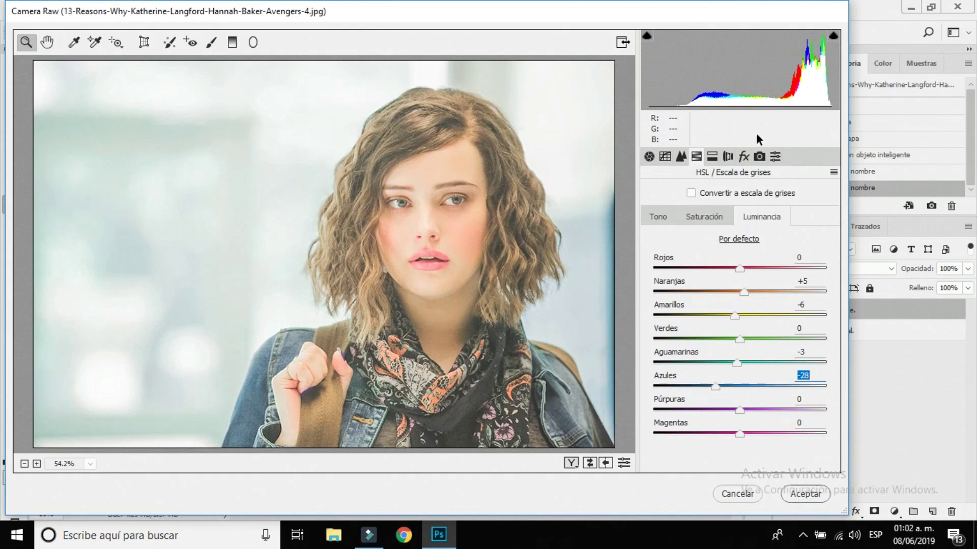
pyautogui.click(713, 156)
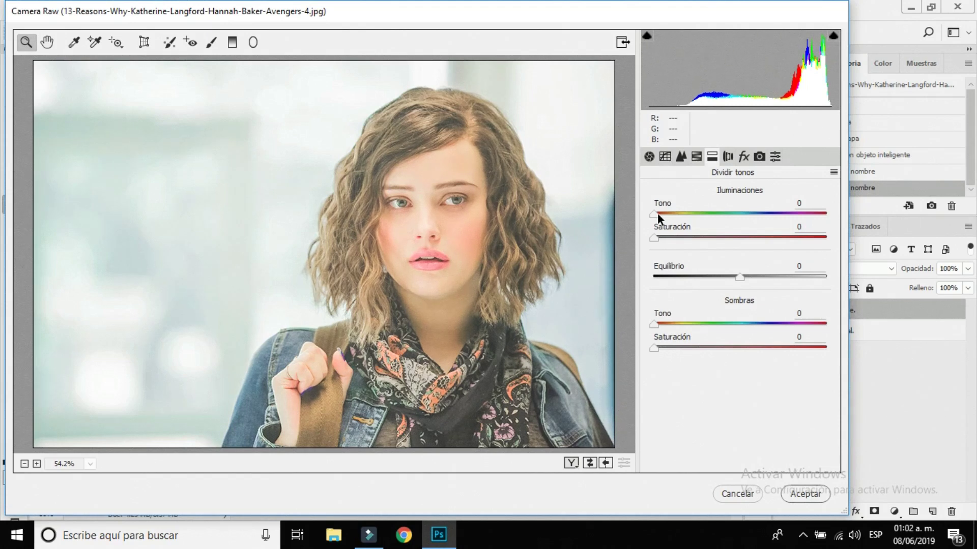
# Step: Tint the split-toning highlights blue with hue 234 and saturation 18
pyautogui.moveTo(657, 213)
pyautogui.mouseDown()
pyautogui.moveTo(801, 209)
pyautogui.moveTo(736, 219)
pyautogui.moveTo(694, 214)
pyautogui.mouseUp()
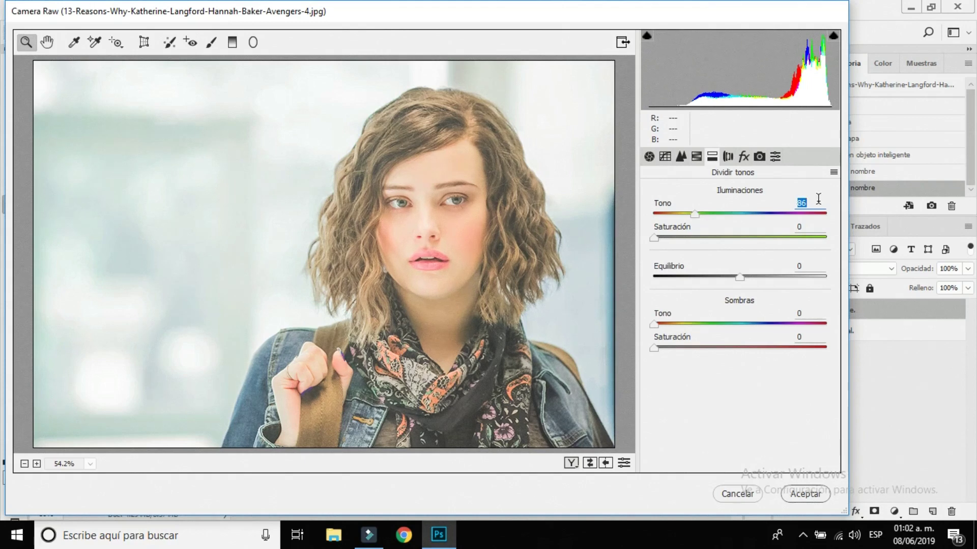
pyautogui.moveTo(753, 237); pyautogui.dragTo(679, 230)
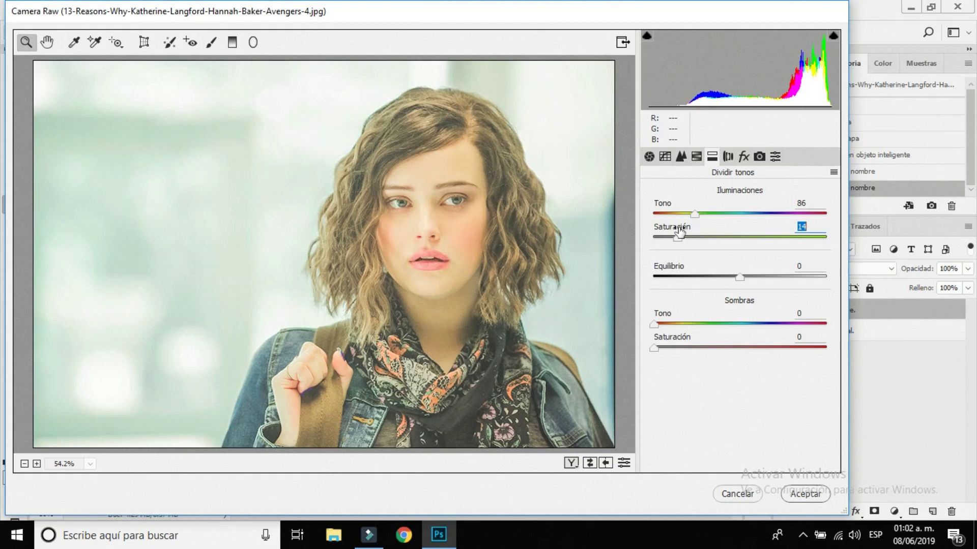
pyautogui.click(802, 203)
pyautogui.moveTo(685, 213)
pyautogui.mouseDown()
pyautogui.moveTo(645, 215)
pyautogui.moveTo(777, 220)
pyautogui.moveTo(755, 217)
pyautogui.moveTo(766, 219)
pyautogui.mouseUp()
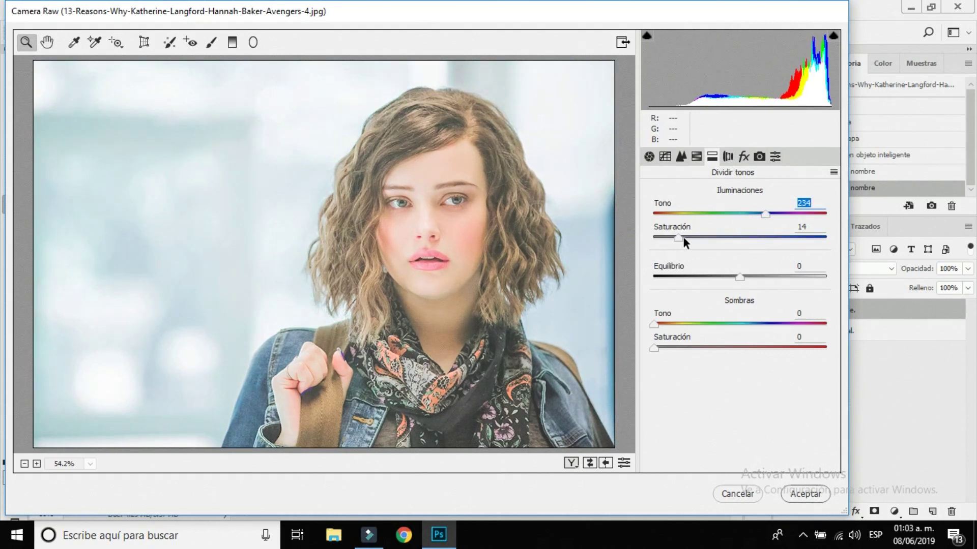
pyautogui.moveTo(682, 237); pyautogui.dragTo(684, 237)
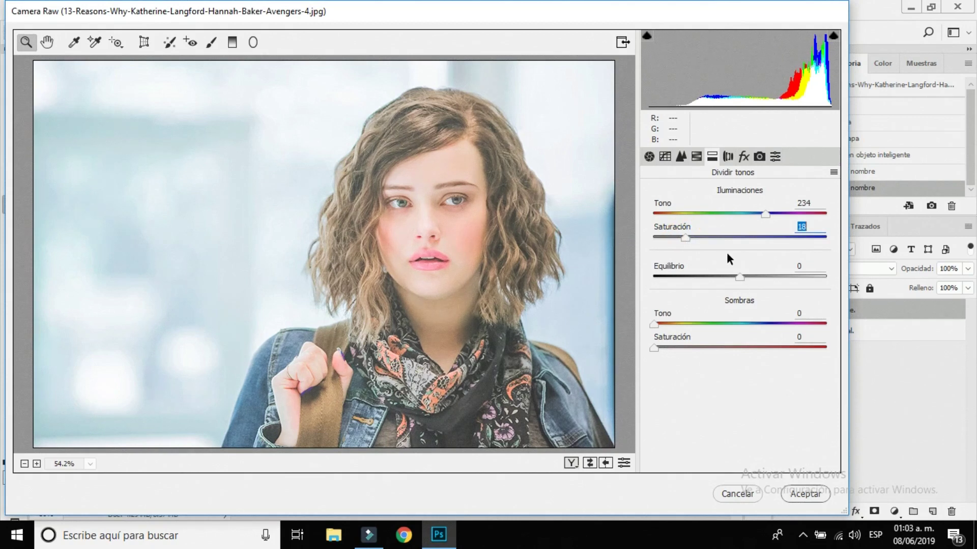
# Step: Set the split-toning balance to -28, toward the shadows
pyautogui.click(803, 262)
pyautogui.write('-53')
pyautogui.moveTo(695, 278); pyautogui.dragTo(885, 270)
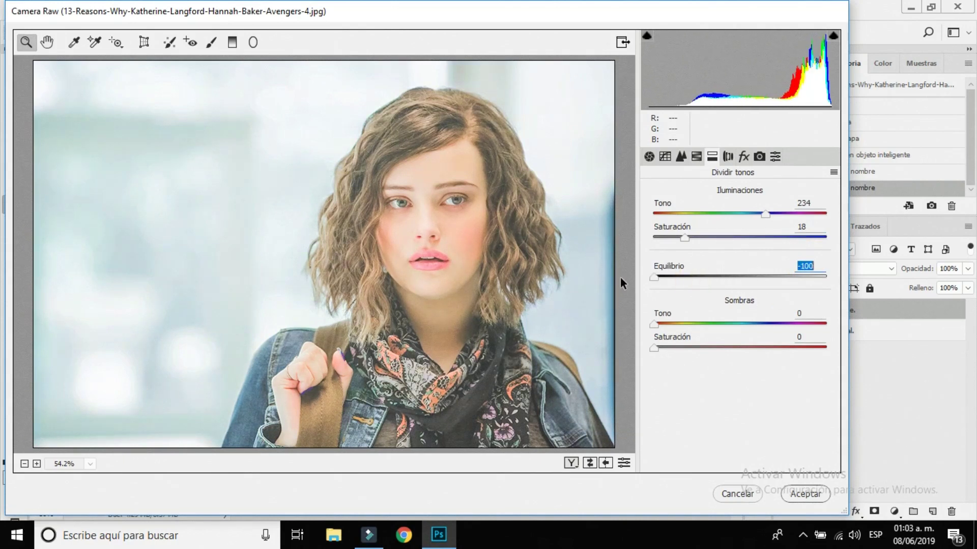
pyautogui.write('-23')
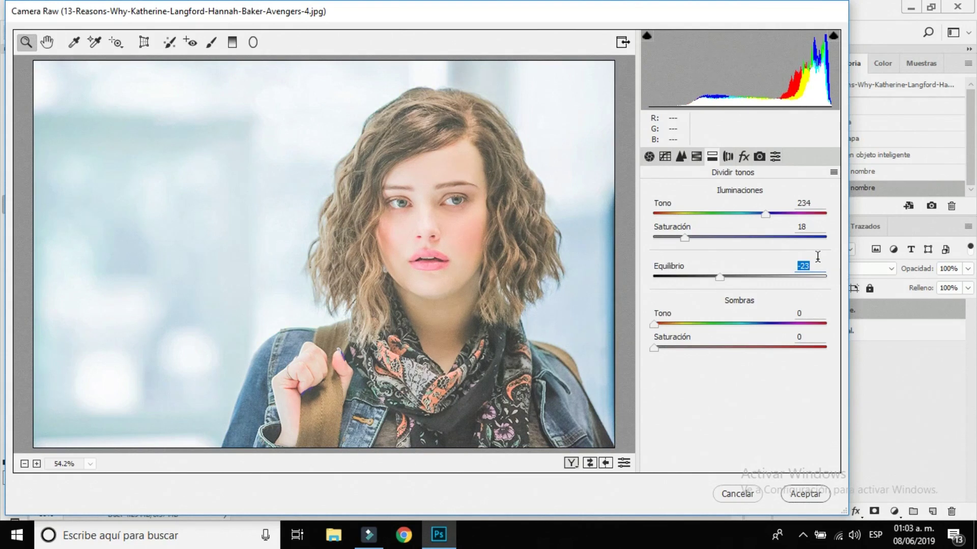
pyautogui.moveTo(721, 278)
pyautogui.mouseDown()
pyautogui.moveTo(670, 278)
pyautogui.moveTo(717, 283)
pyautogui.mouseUp()
# Step: Enter shadow hue 26 and shadow saturation 10 in the Sombras fields
pyautogui.click(812, 312)
pyautogui.press('BackSpace')
pyautogui.write('26')
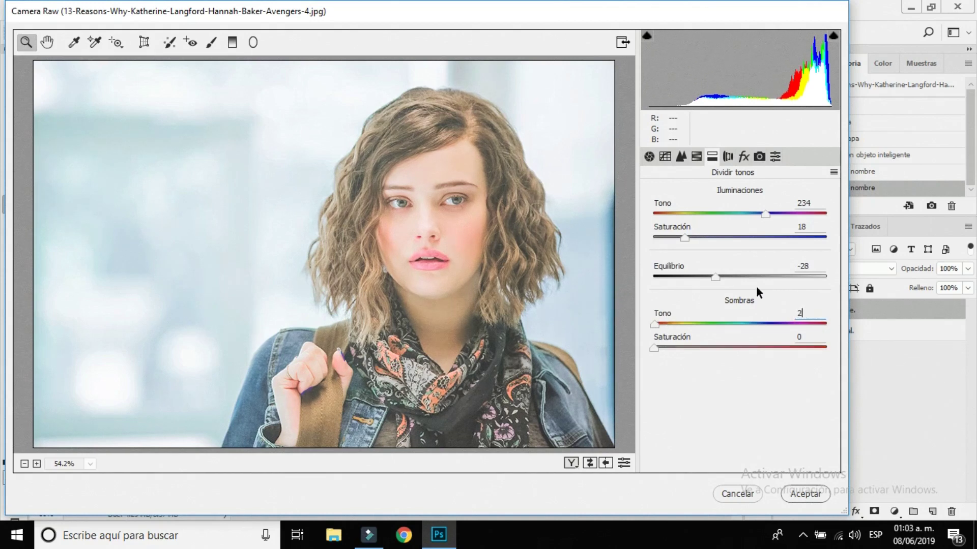
pyautogui.click(808, 338)
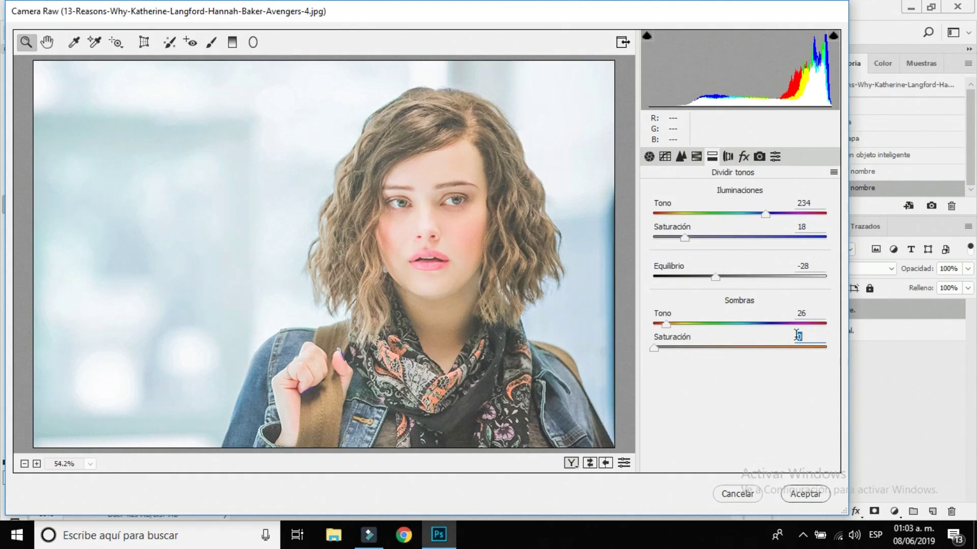
pyautogui.write('10')
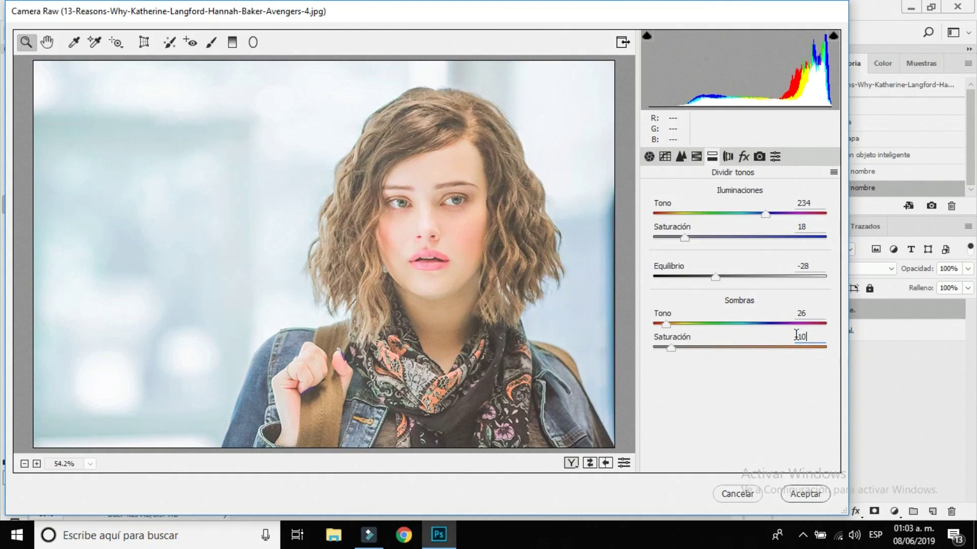
pyautogui.doubleClick(667, 349)
# Step: Try shadow hues across the range, settling on warm hue 30 with saturation 10
pyautogui.moveTo(666, 328); pyautogui.dragTo(811, 325)
pyautogui.doubleClick(727, 321)
pyautogui.moveTo(654, 325); pyautogui.dragTo(820, 325)
pyautogui.moveTo(737, 322); pyautogui.dragTo(735, 320)
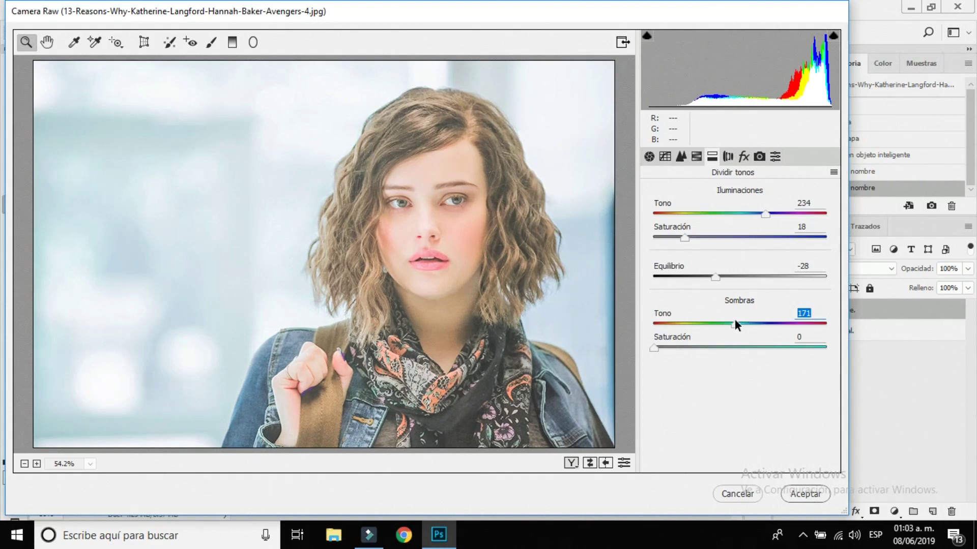
pyautogui.moveTo(735, 318); pyautogui.dragTo(829, 325)
pyautogui.click(692, 348)
pyautogui.moveTo(734, 323)
pyautogui.mouseDown()
pyautogui.moveTo(674, 323)
pyautogui.moveTo(692, 319)
pyautogui.moveTo(667, 311)
pyautogui.mouseUp()
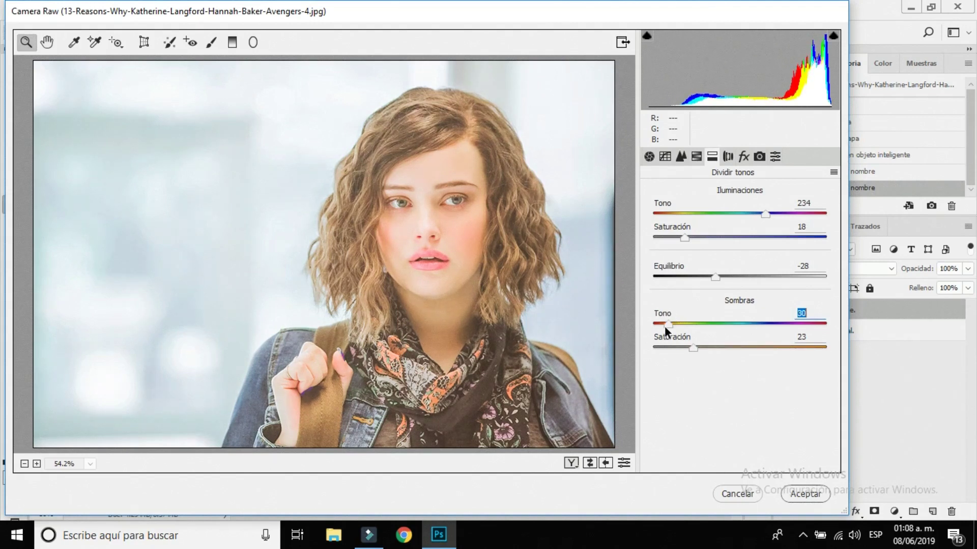
pyautogui.moveTo(697, 347)
pyautogui.mouseDown()
pyautogui.moveTo(736, 347)
pyautogui.moveTo(660, 347)
pyautogui.moveTo(673, 340)
pyautogui.mouseUp()
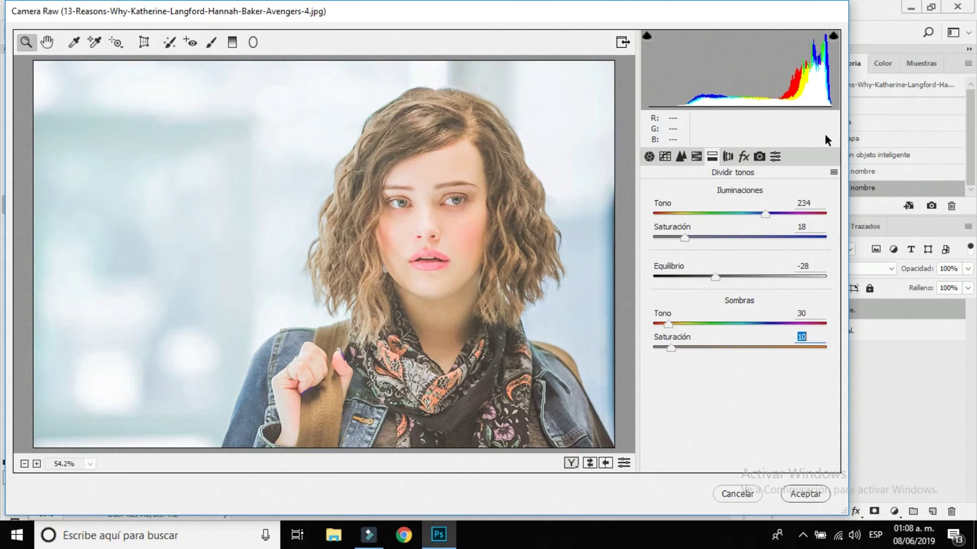
# Step: Choose Guardar ajustes from the Camera Raw flyout menu and confirm the settings to include
pyautogui.click(834, 173)
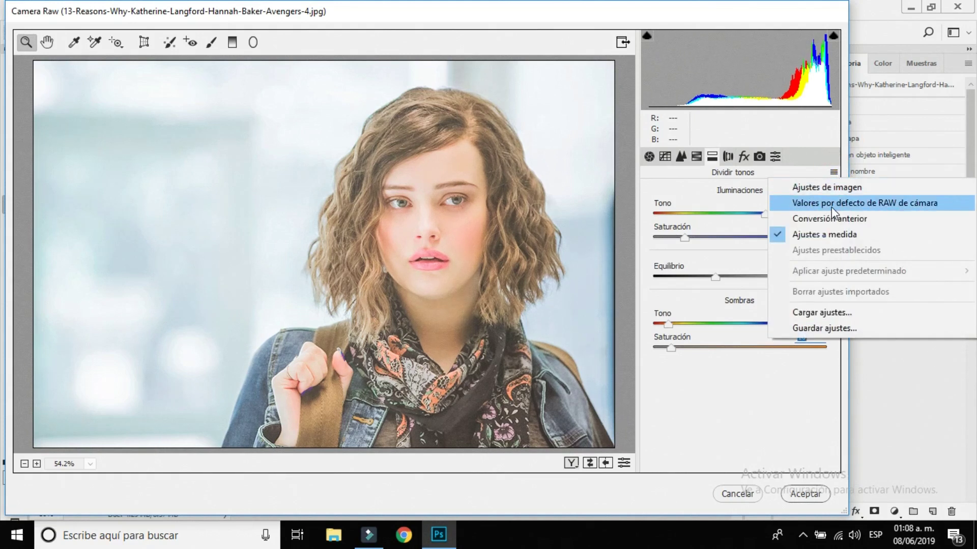
pyautogui.click(830, 329)
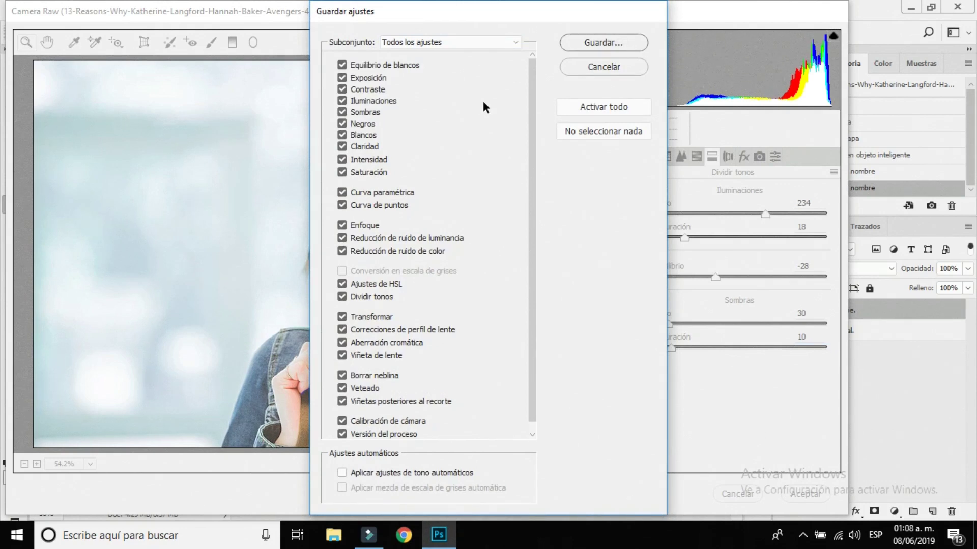
pyautogui.scroll(-1, 529, 120)
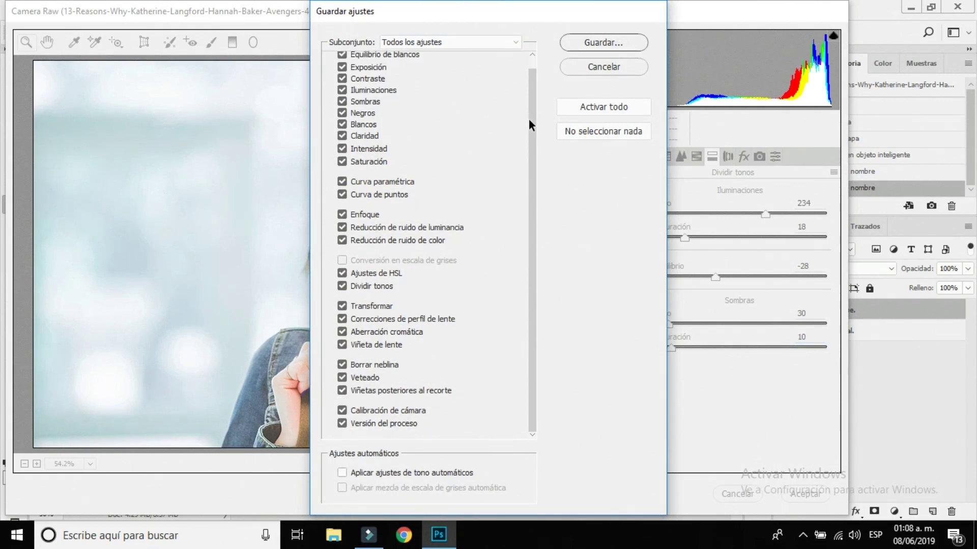
pyautogui.scroll(1, 529, 124)
pyautogui.click(581, 42)
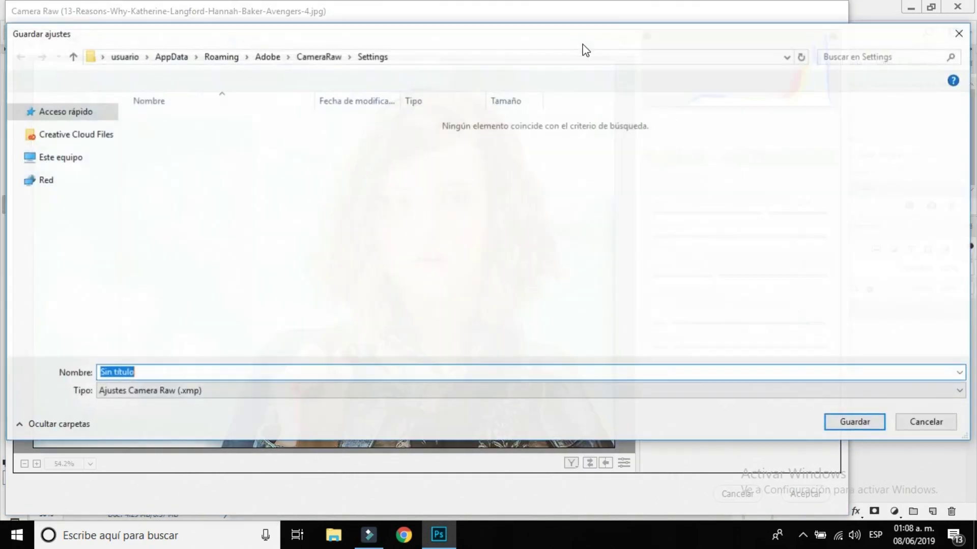
# Step: Save the preset as '13 Reasons Why Soft Blue' in the CameraRaw Settings folder
pyautogui.press('BackSpace')
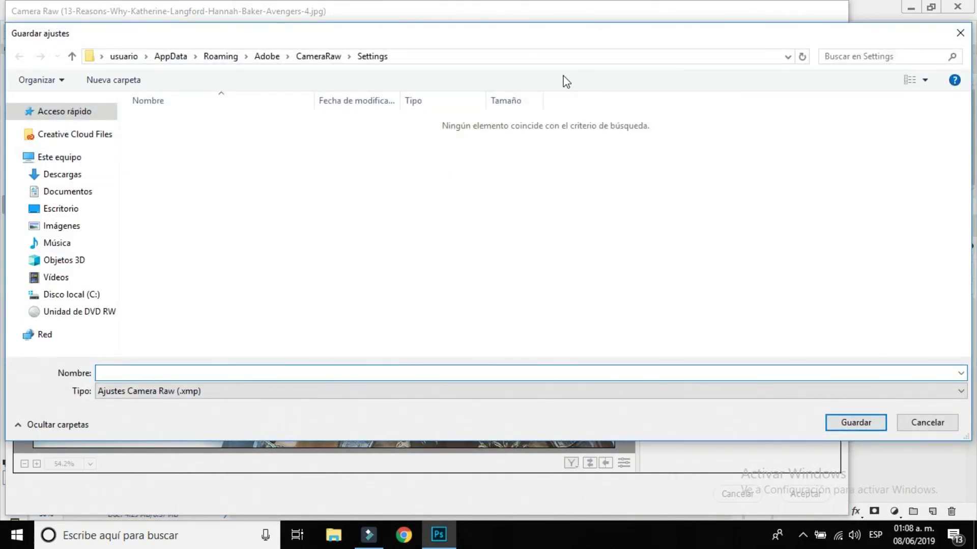
pyautogui.write('13 Reasons Why ')
pyautogui.write('Soft Blue')
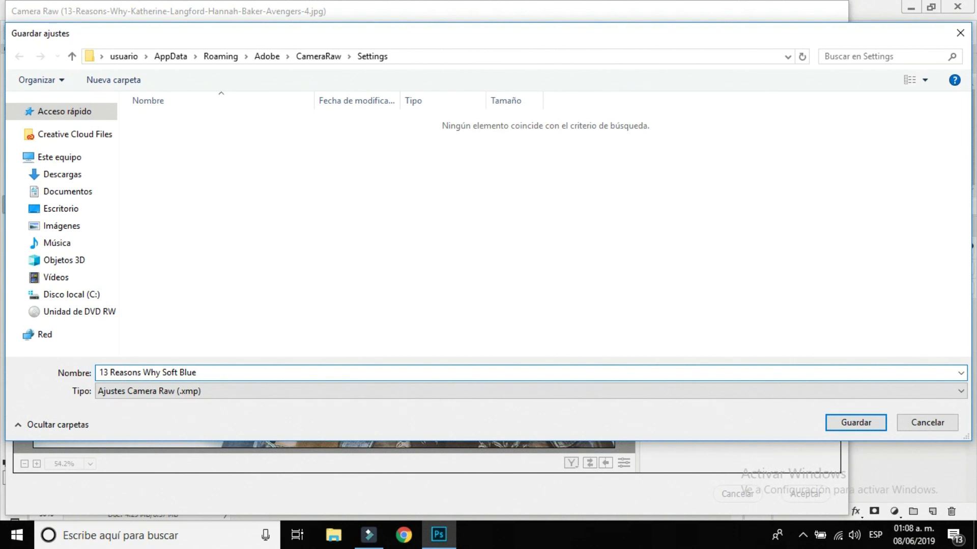
pyautogui.click(65, 192)
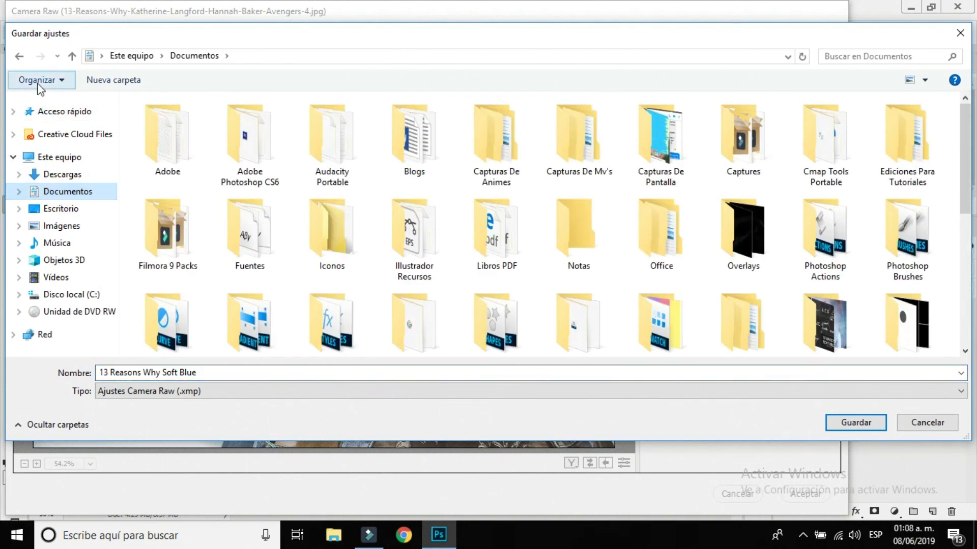
pyautogui.click(20, 56)
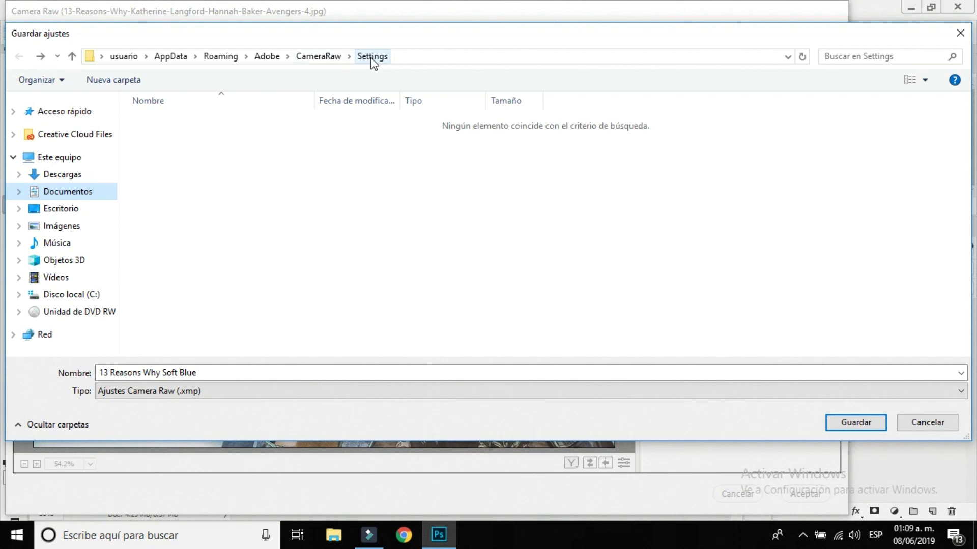
pyautogui.click(864, 423)
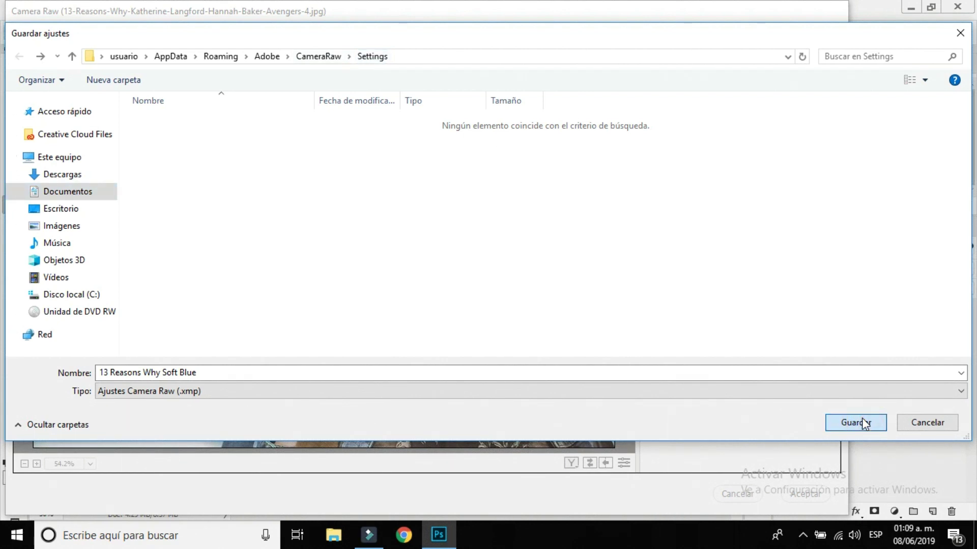
pyautogui.click(864, 424)
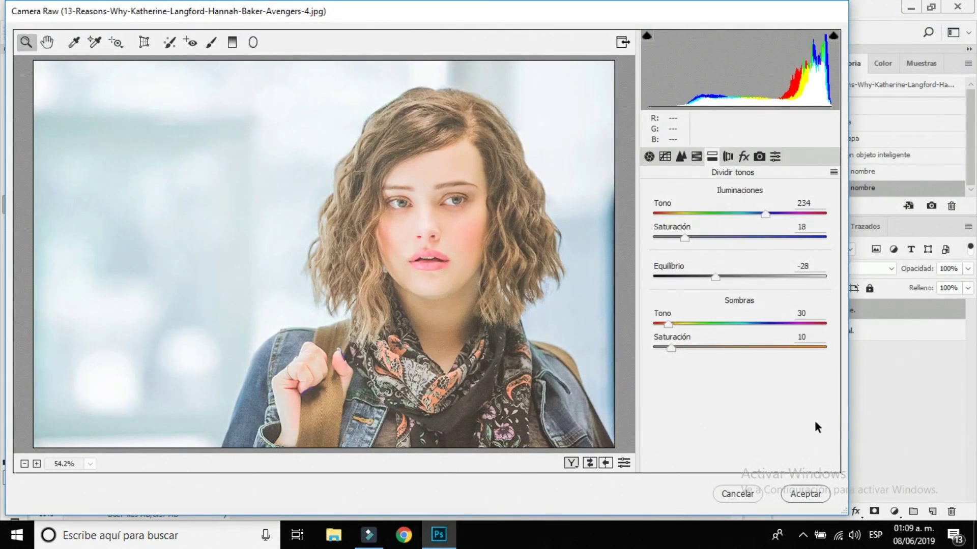
# Step: Apply the Camera Raw filter, then toggle Smart Filters and Retoque visibility for before/after comparison
pyautogui.click(805, 491)
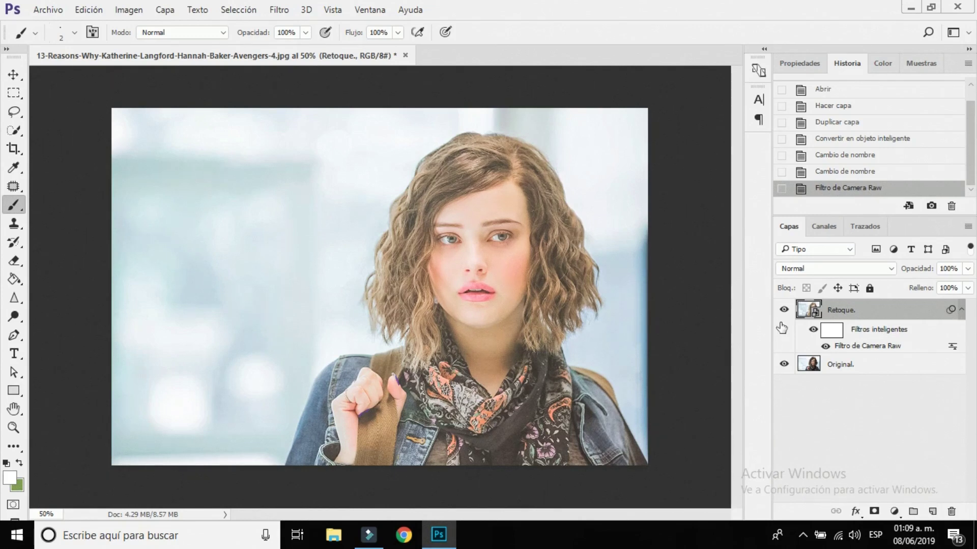
pyautogui.click(812, 330)
pyautogui.click(812, 330)
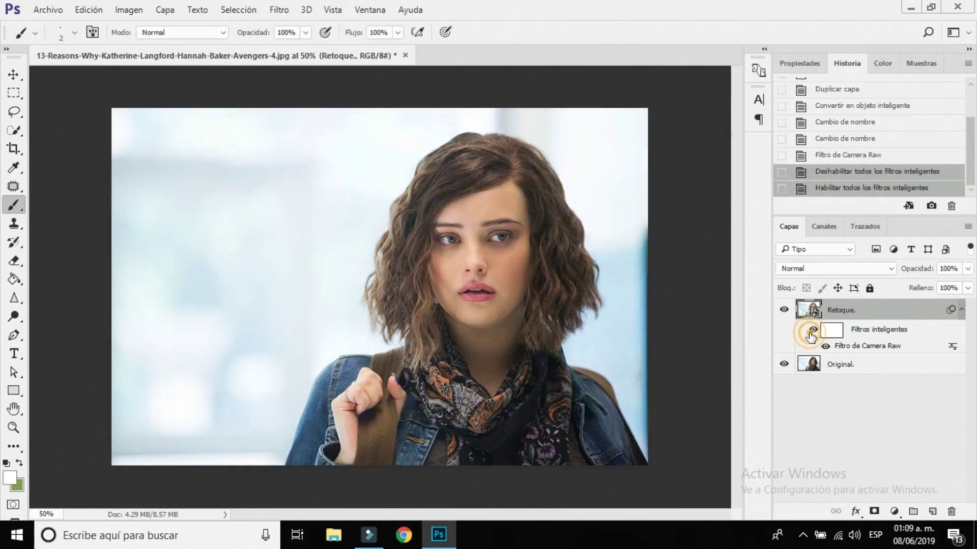
pyautogui.click(783, 311)
pyautogui.click(788, 315)
pyautogui.click(787, 315)
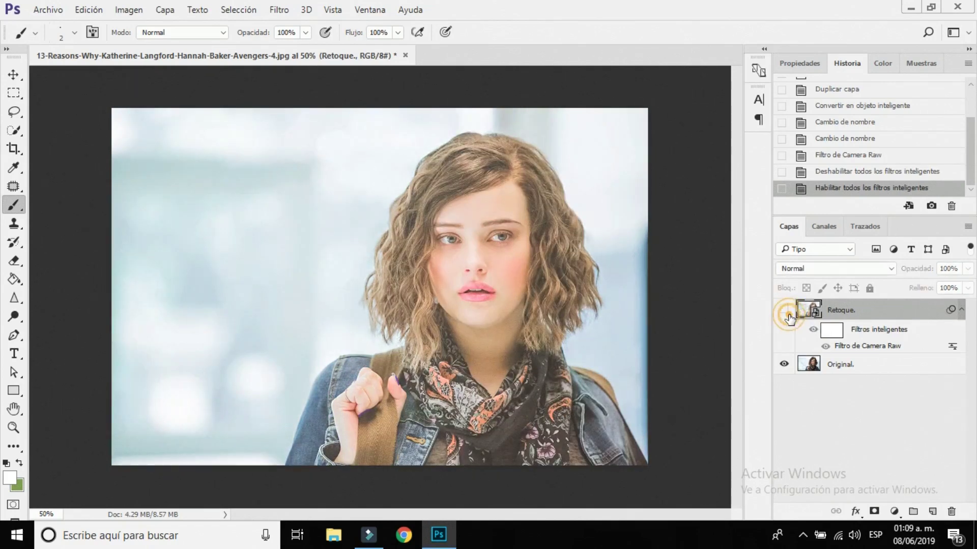
pyautogui.click(788, 316)
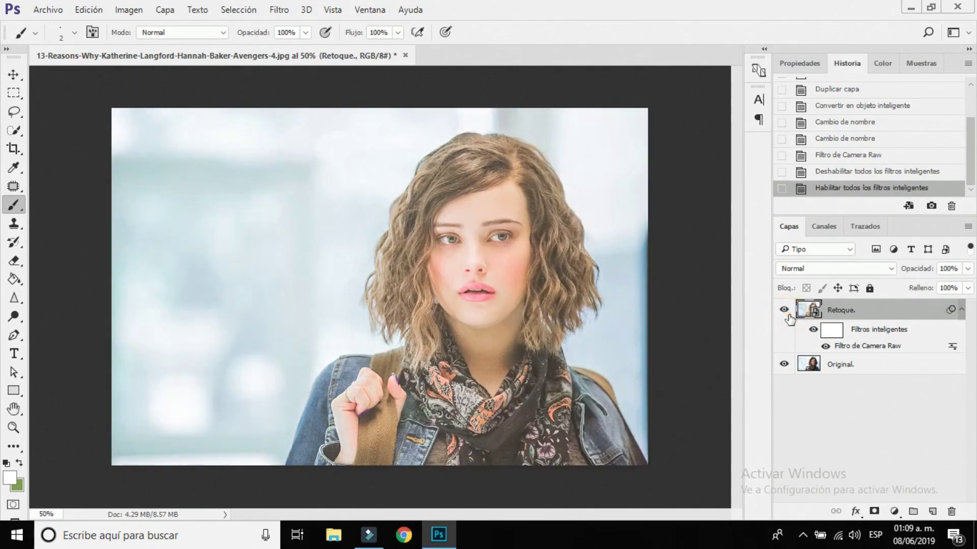
pyautogui.click(788, 315)
pyautogui.click(788, 315)
# Step: Save a JPEG copy named '13 Reasons Why Soft Blue' in Descargas at maximum quality
pyautogui.click(57, 12)
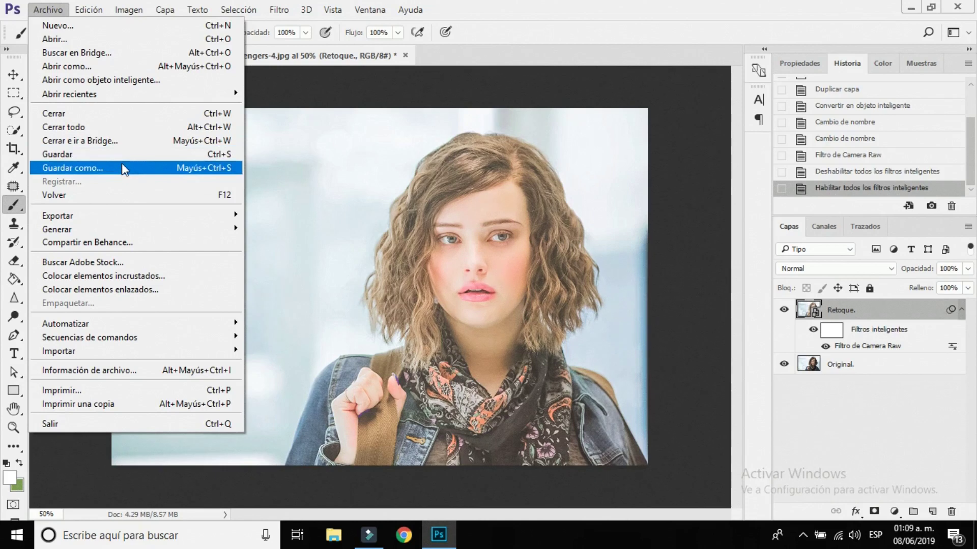
pyautogui.click(122, 166)
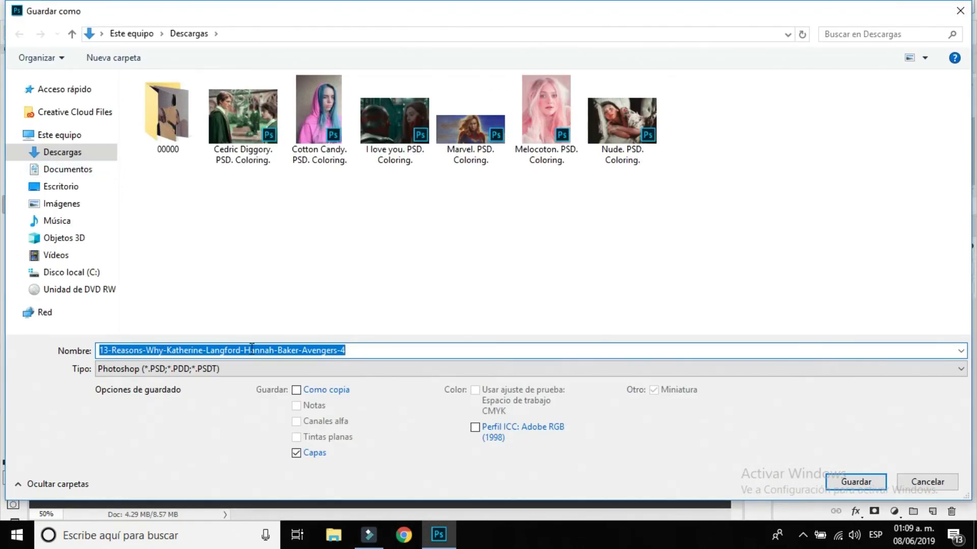
pyautogui.press('BackSpace')
pyautogui.write('13 Reasons Why Soft Blue')
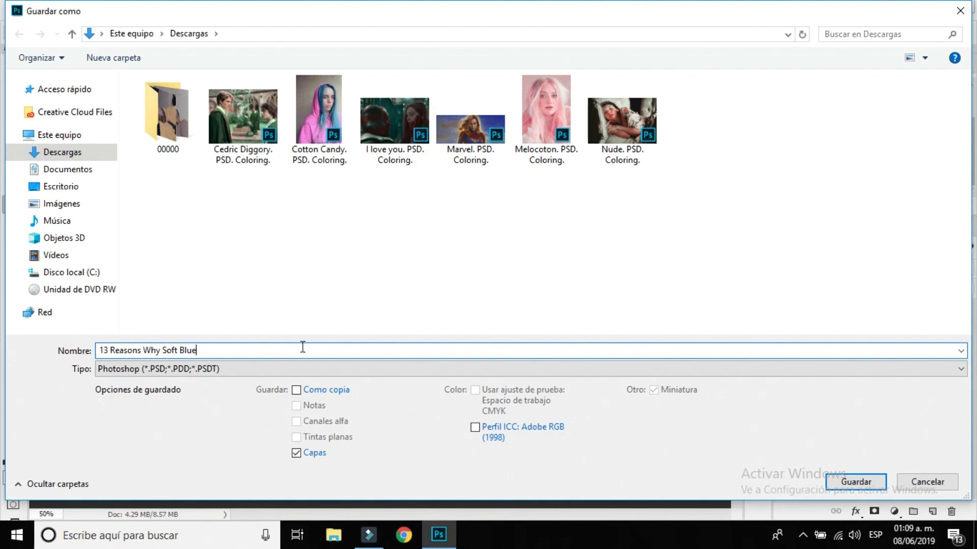
pyautogui.click(287, 367)
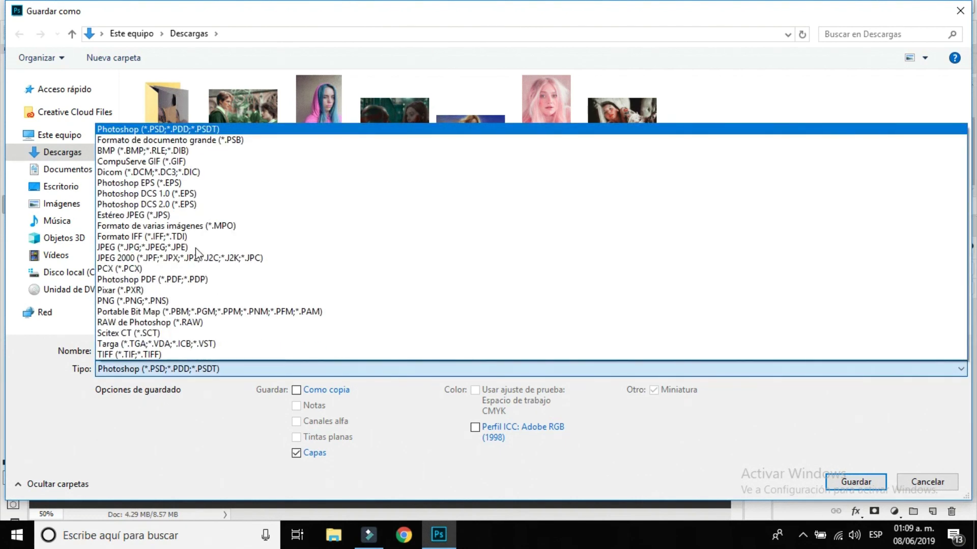
pyautogui.click(173, 247)
pyautogui.click(847, 482)
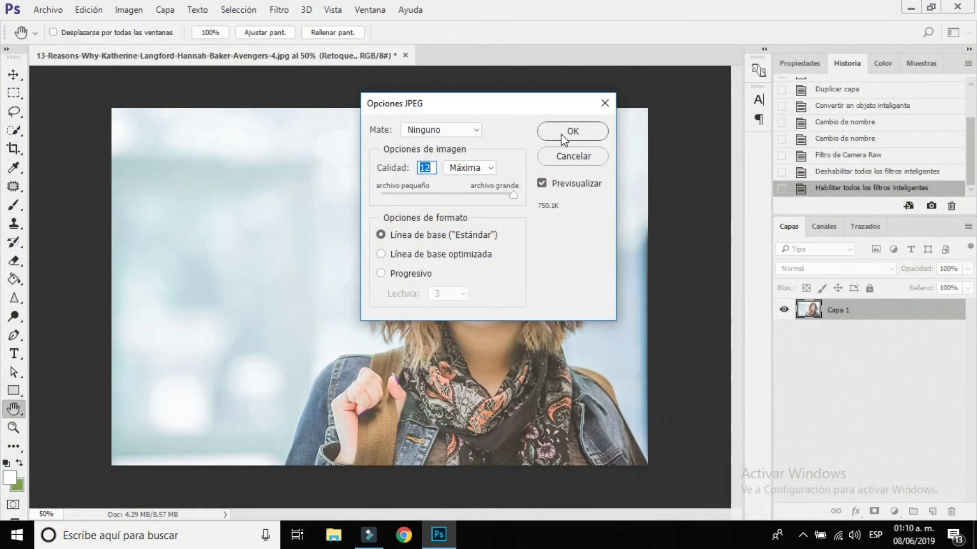
pyautogui.click(570, 133)
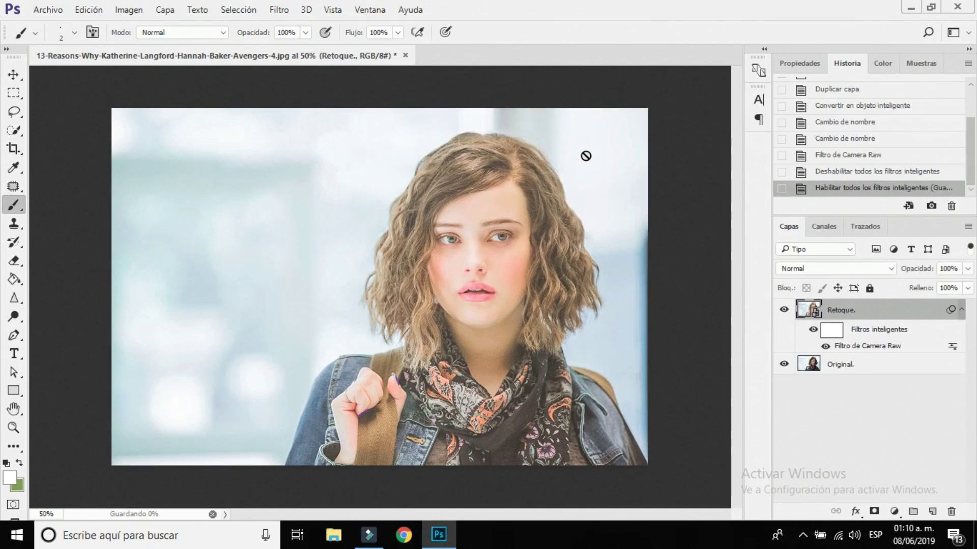